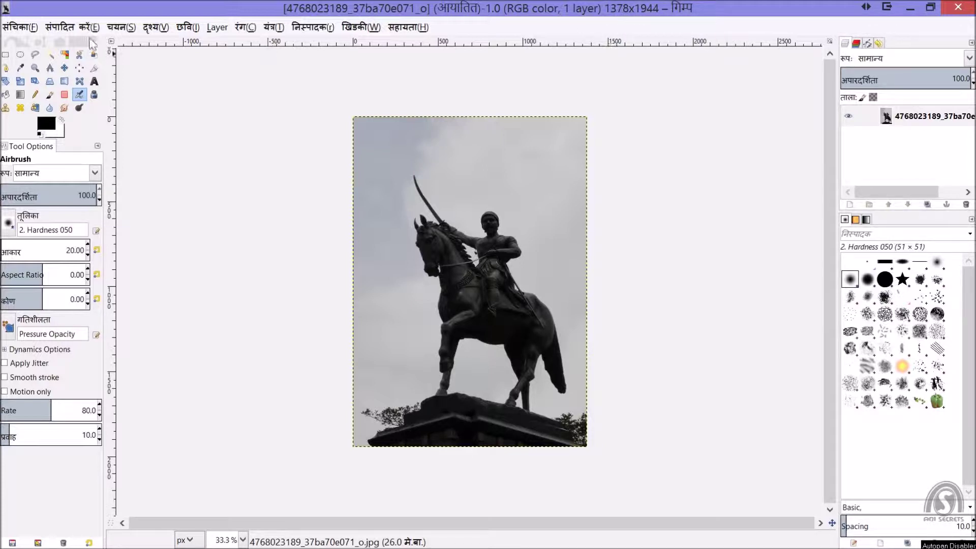
# Create a new blank image 2000 px wide and 2000 px high
pyautogui.click(27, 32)
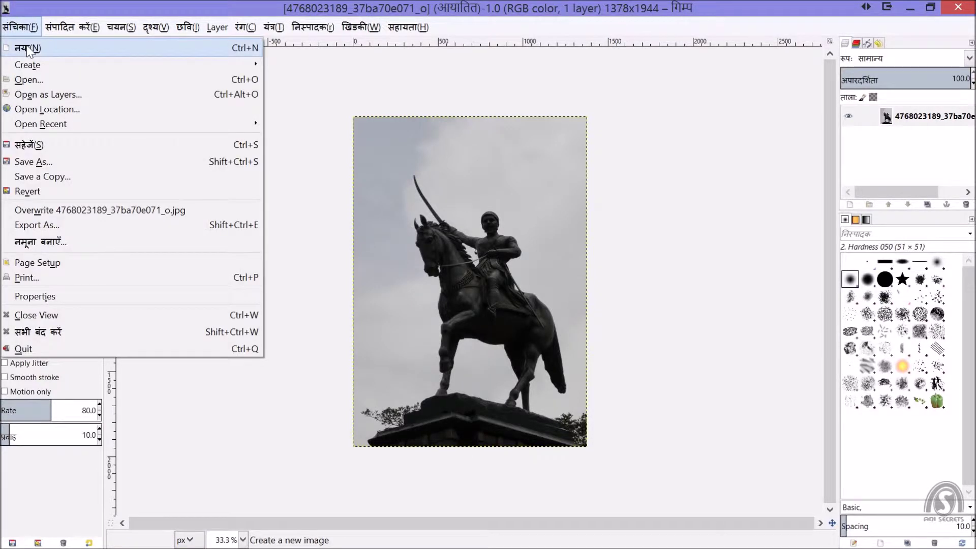
pyautogui.click(27, 45)
pyautogui.doubleClick(275, 150)
pyautogui.write('2000')
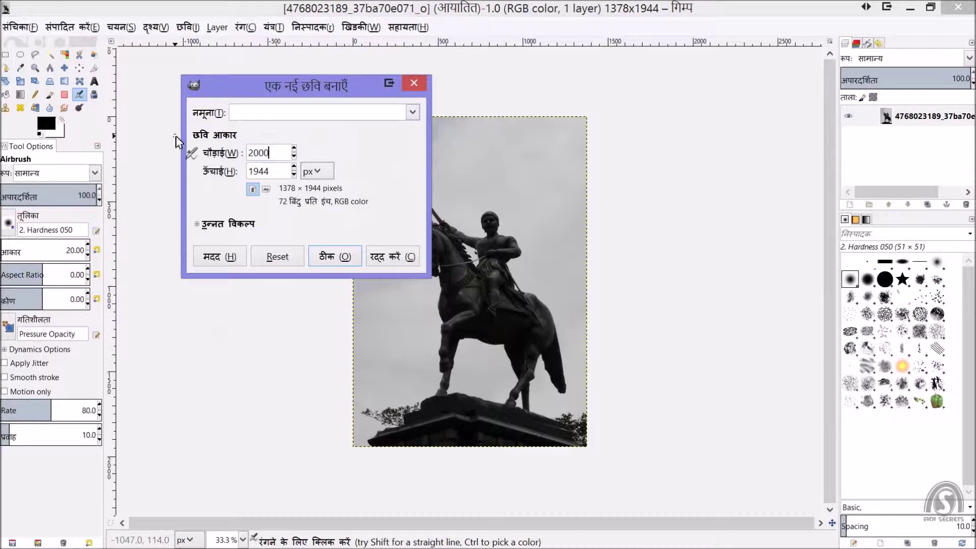
pyautogui.press('Tab')
pyautogui.write('2000')
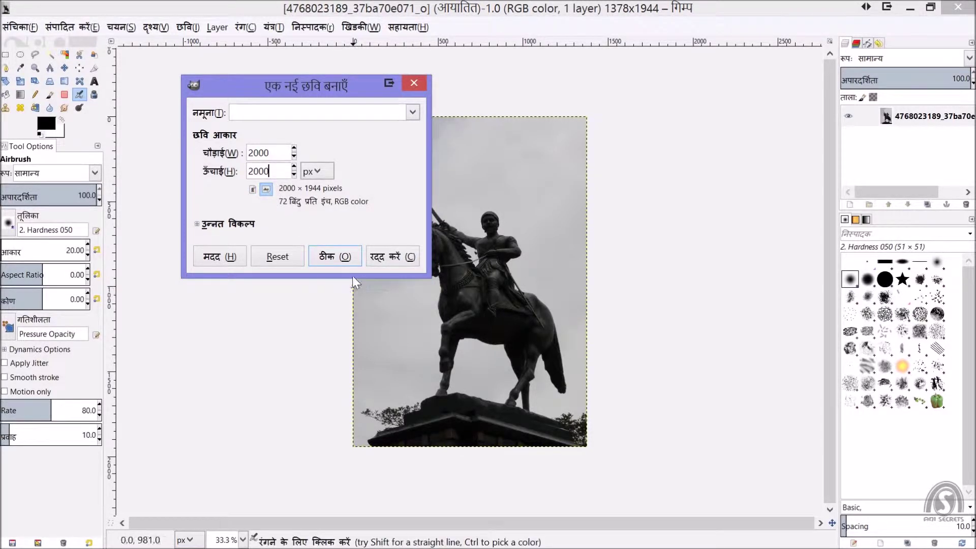
pyautogui.click(337, 256)
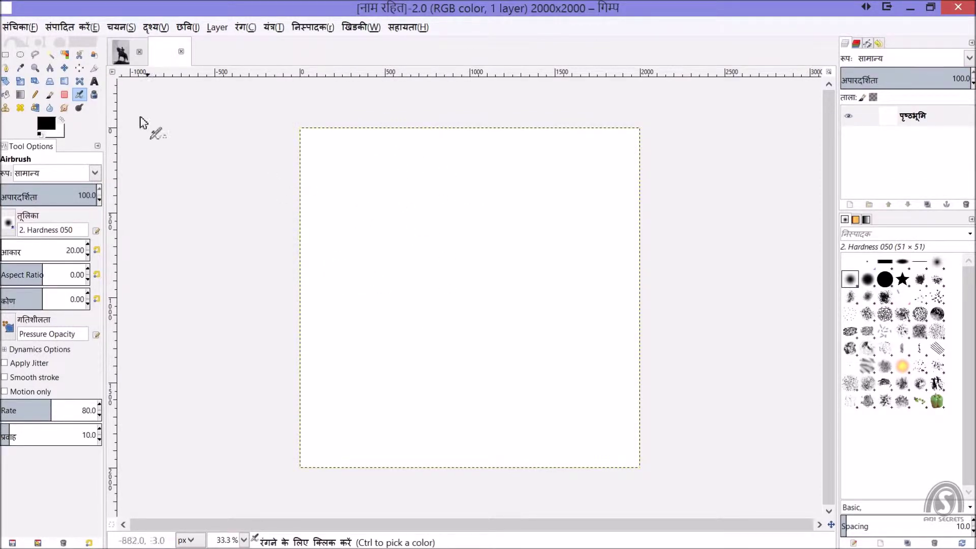
pyautogui.click(6, 54)
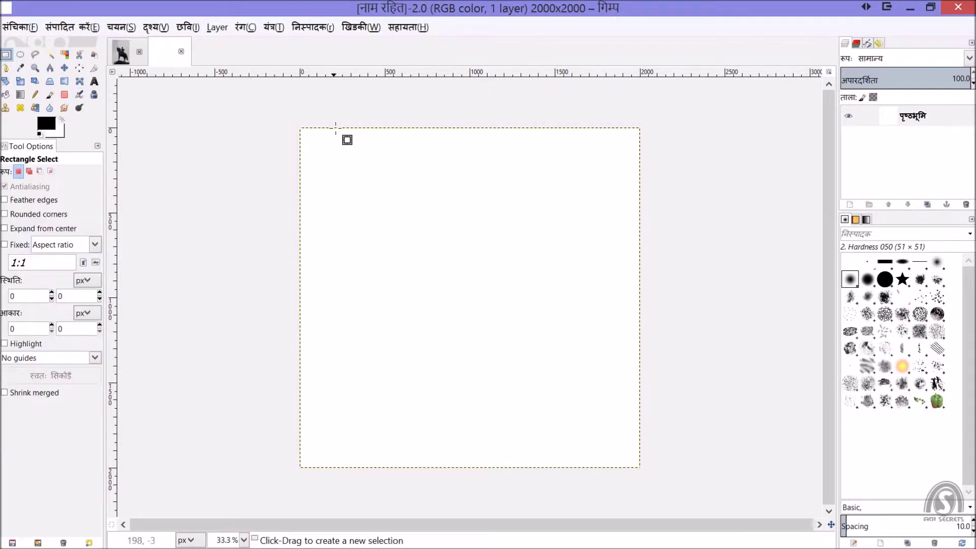
# Fill a narrow full-height strip near the left edge with black foreground colour
pyautogui.moveTo(331, 130); pyautogui.dragTo(356, 472)
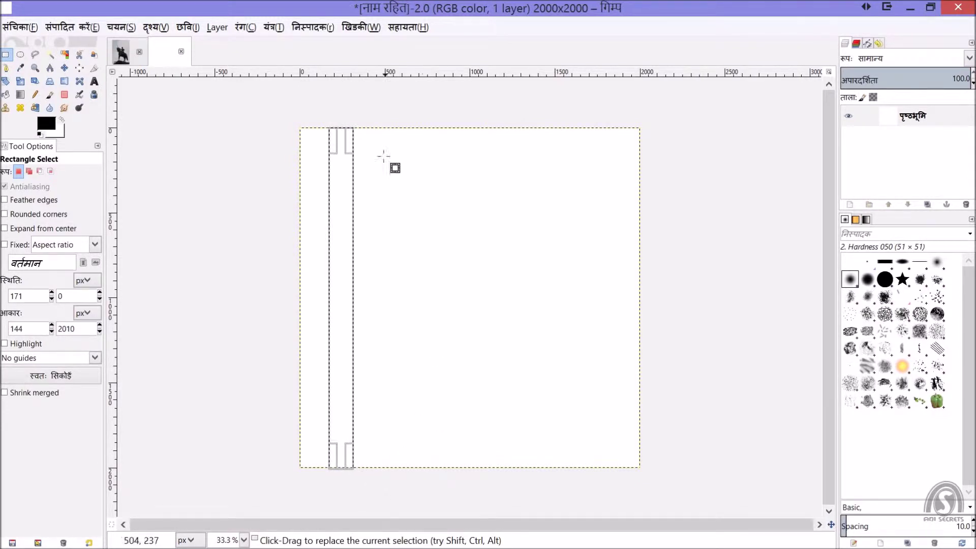
pyautogui.click(60, 28)
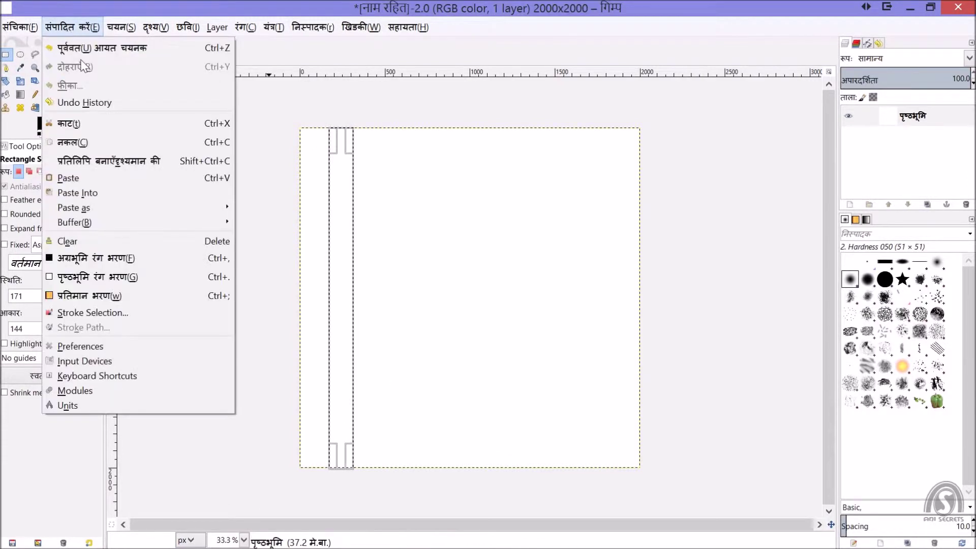
pyautogui.click(142, 255)
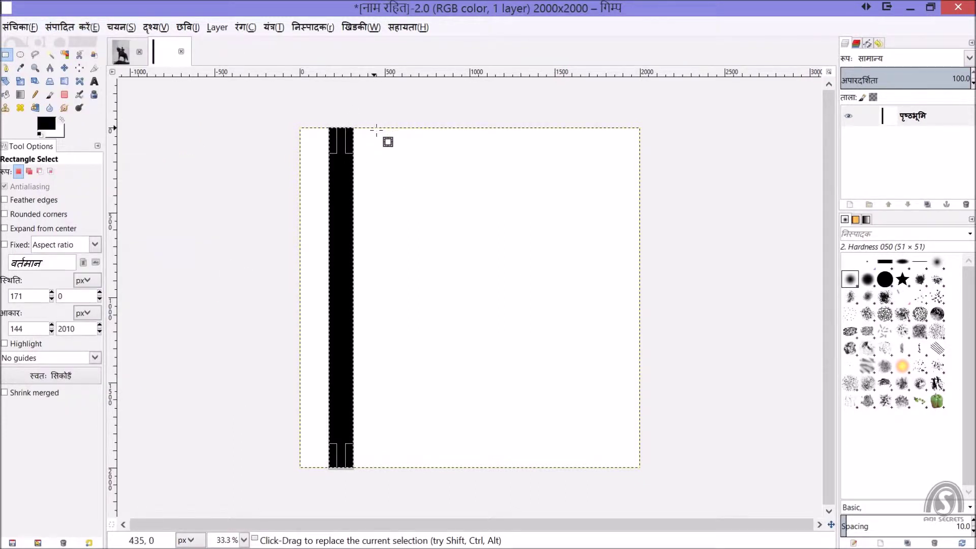
# Fill a wider full-height black strip just right of the first bar
pyautogui.moveTo(375, 125); pyautogui.dragTo(428, 474)
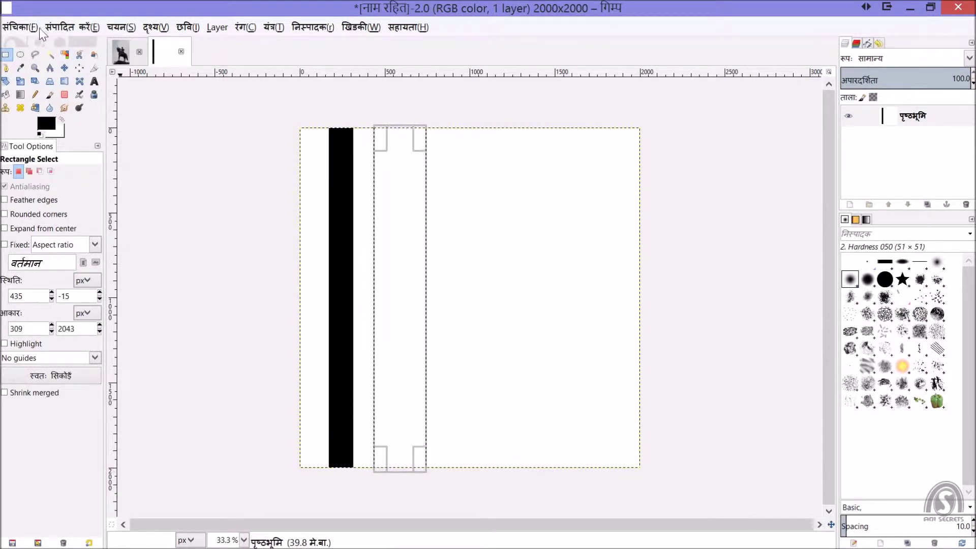
pyautogui.click(72, 28)
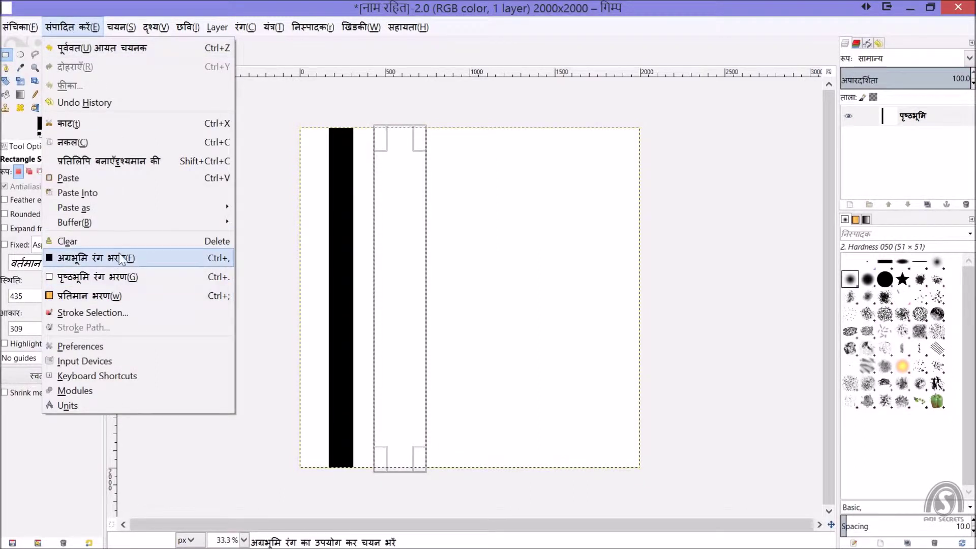
pyautogui.click(138, 261)
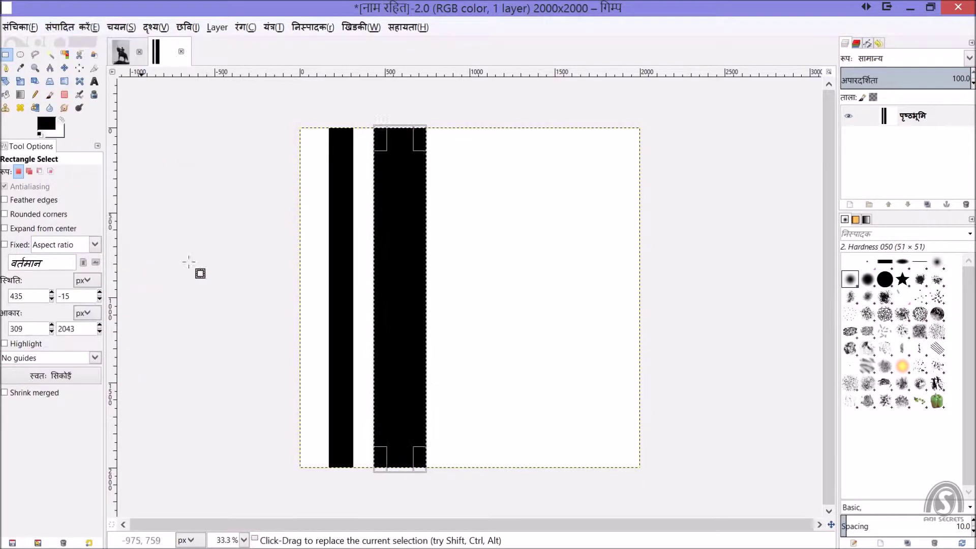
# Fill a third narrow full-height black strip right of the wide bar
pyautogui.click(447, 128)
pyautogui.moveTo(449, 128); pyautogui.dragTo(469, 473)
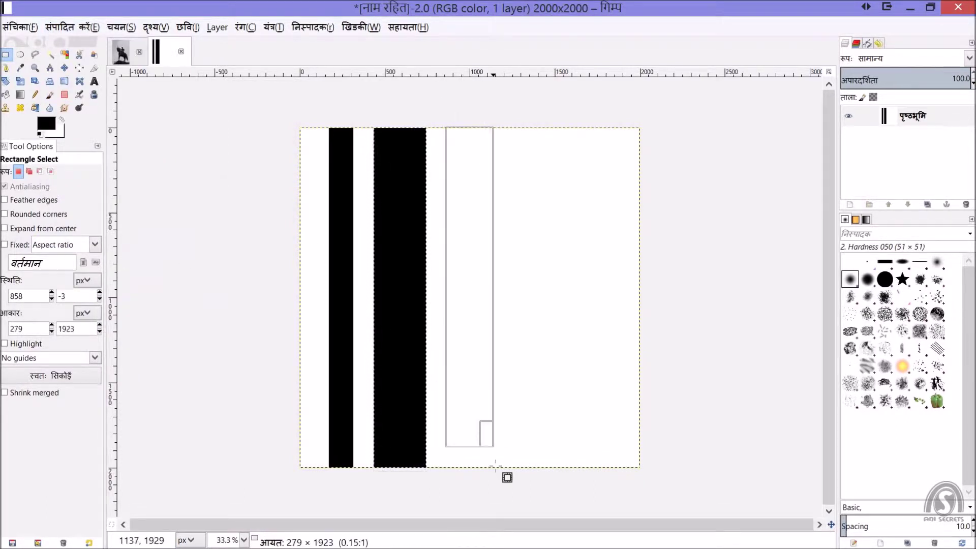
pyautogui.moveTo(469, 474); pyautogui.dragTo(467, 474)
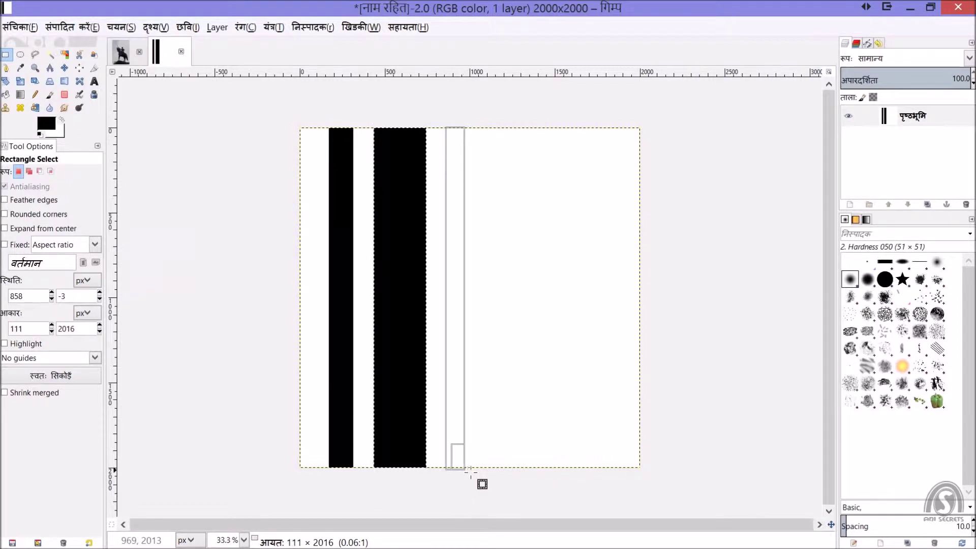
pyautogui.moveTo(468, 474); pyautogui.dragTo(469, 473)
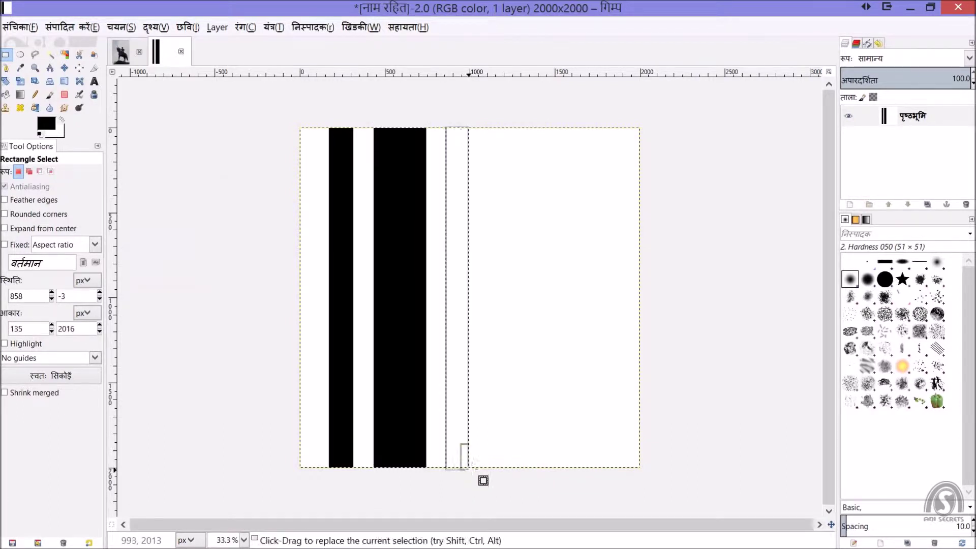
pyautogui.click(77, 28)
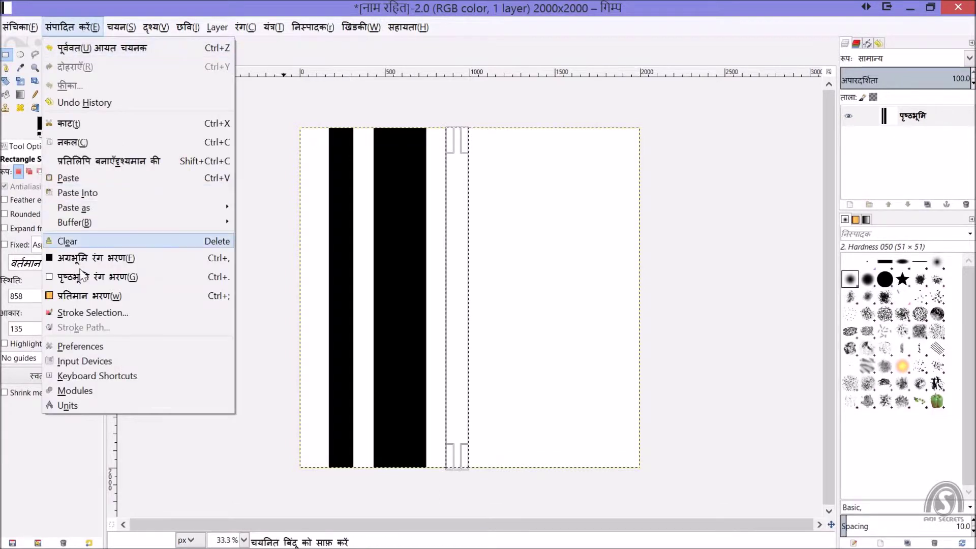
pyautogui.click(95, 261)
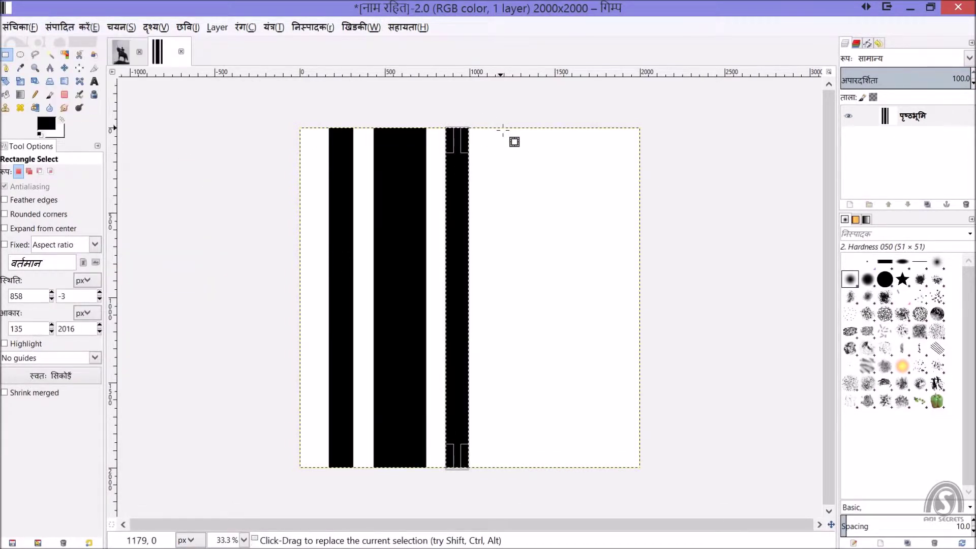
# Fill a fourth black strip further right, then clear the selection with Select None
pyautogui.moveTo(502, 128); pyautogui.dragTo(532, 475)
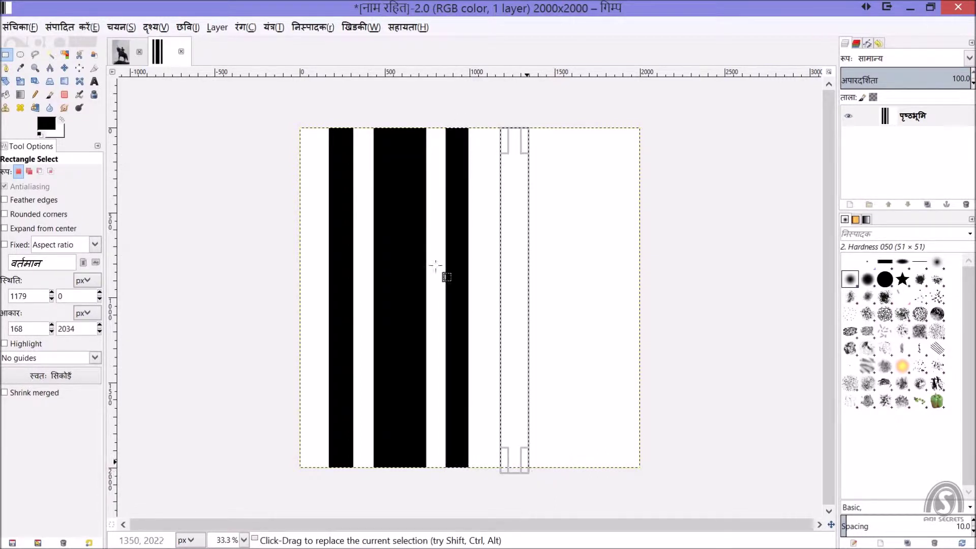
pyautogui.click(72, 27)
pyautogui.click(104, 275)
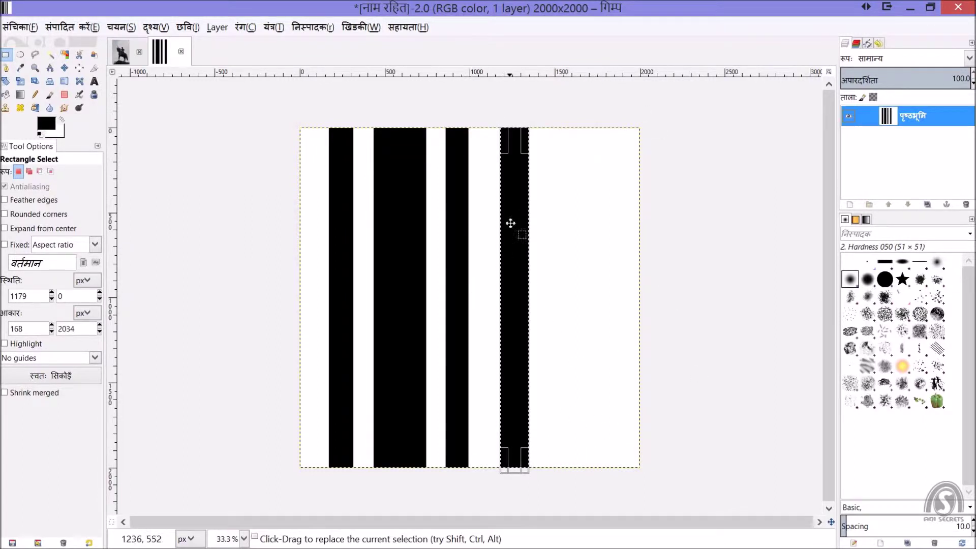
pyautogui.click(121, 27)
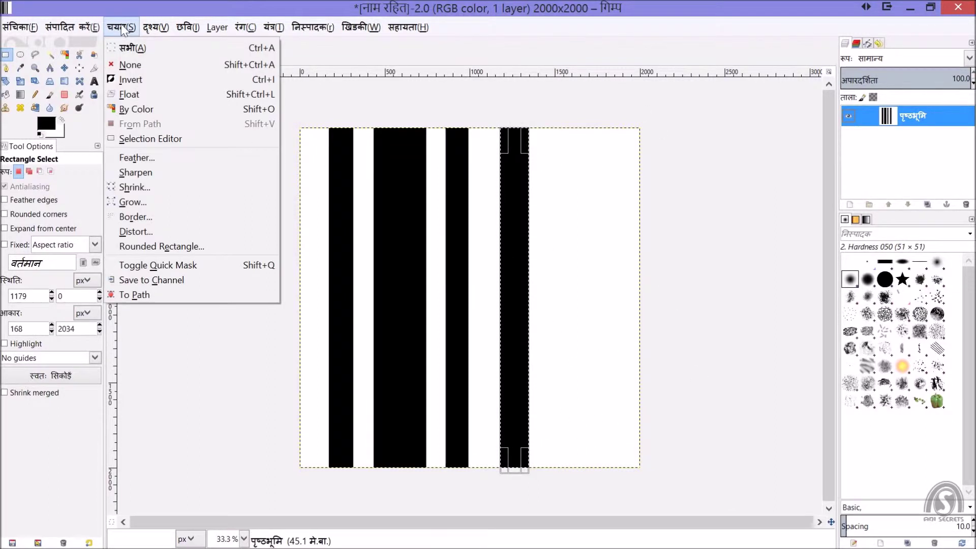
pyautogui.click(131, 65)
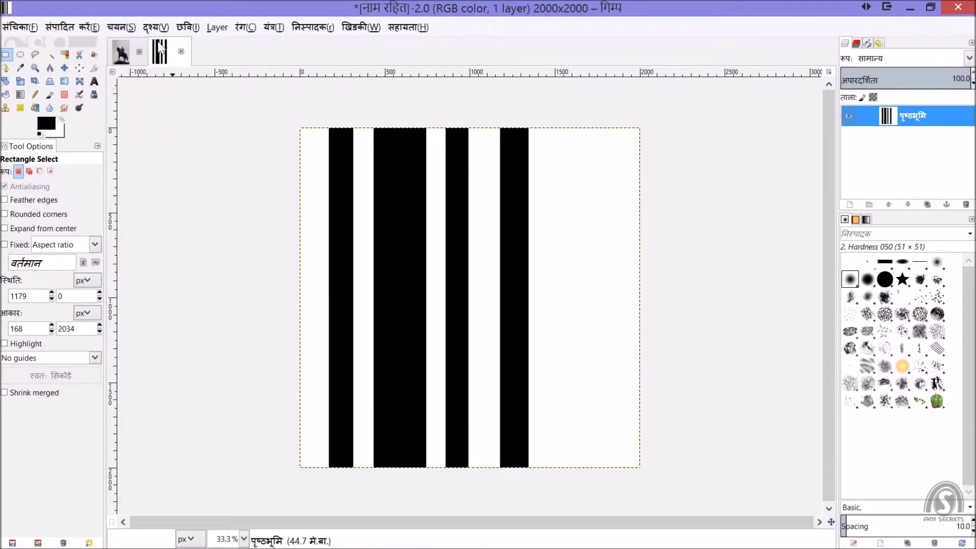
pyautogui.click(325, 29)
pyautogui.moveTo(320, 115)
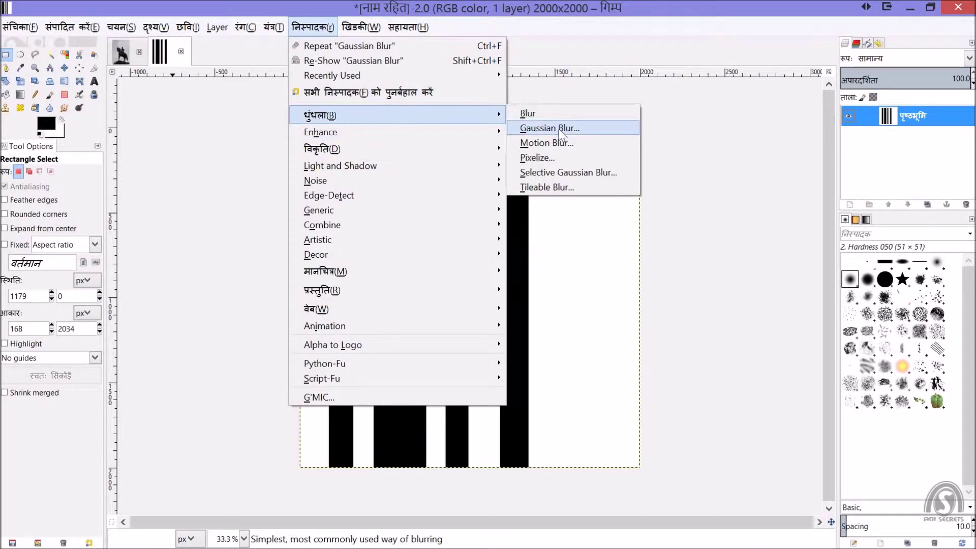
# Blur the stripes with a Gaussian Blur of 150 px horizontal and vertical size
pyautogui.click(552, 130)
pyautogui.doubleClick(472, 351)
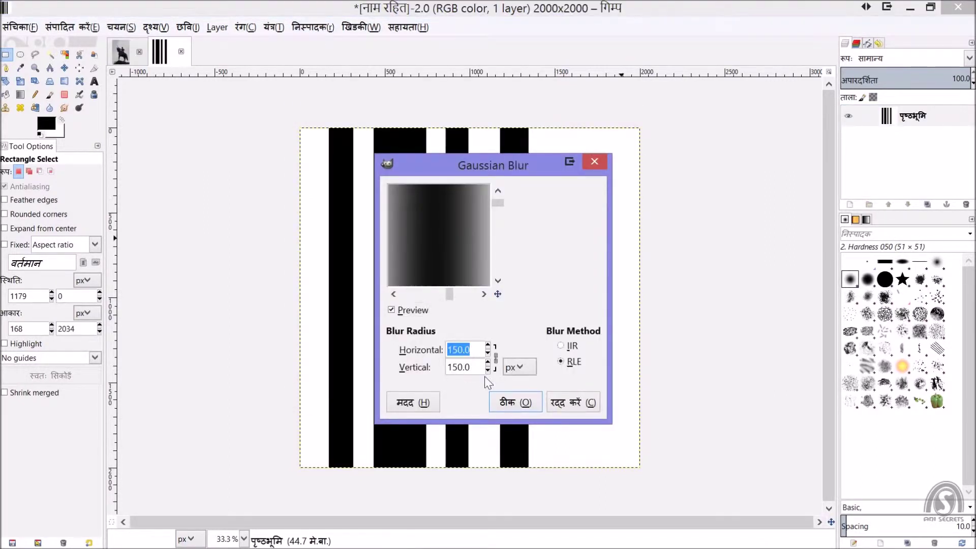
pyautogui.doubleClick(464, 367)
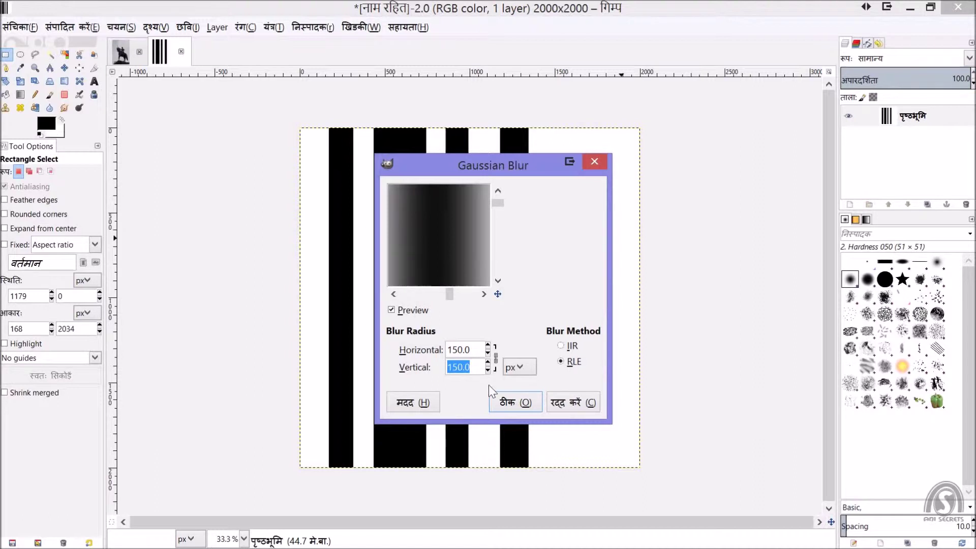
pyautogui.click(515, 403)
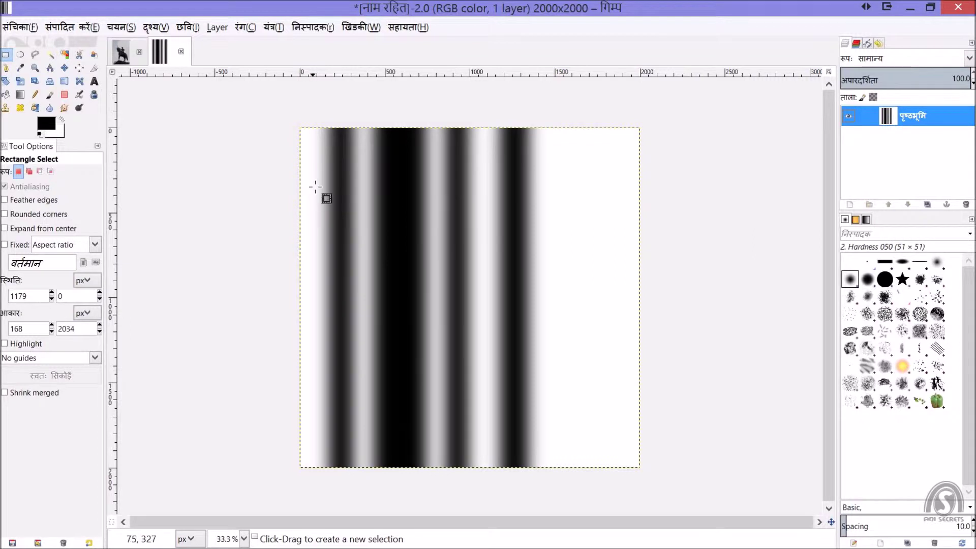
pyautogui.click(313, 27)
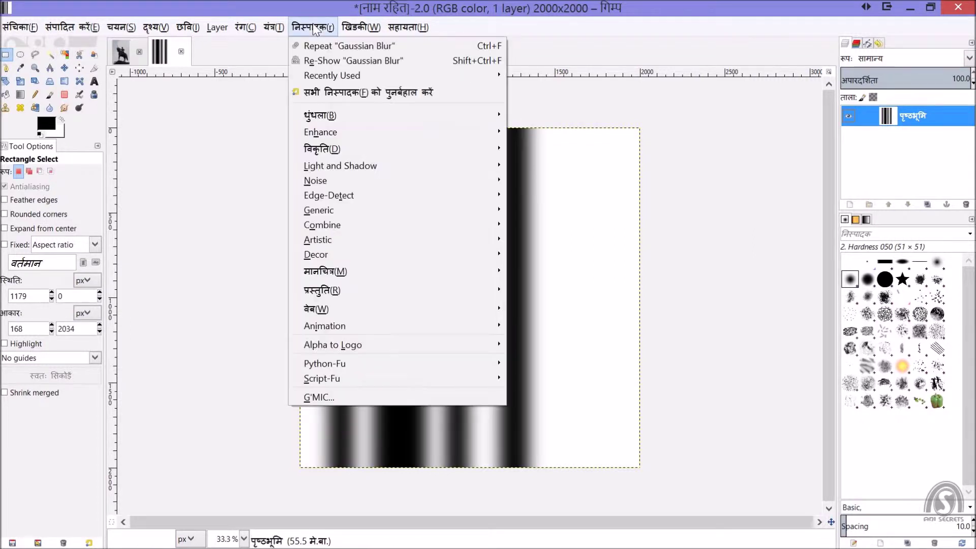
pyautogui.moveTo(322, 149)
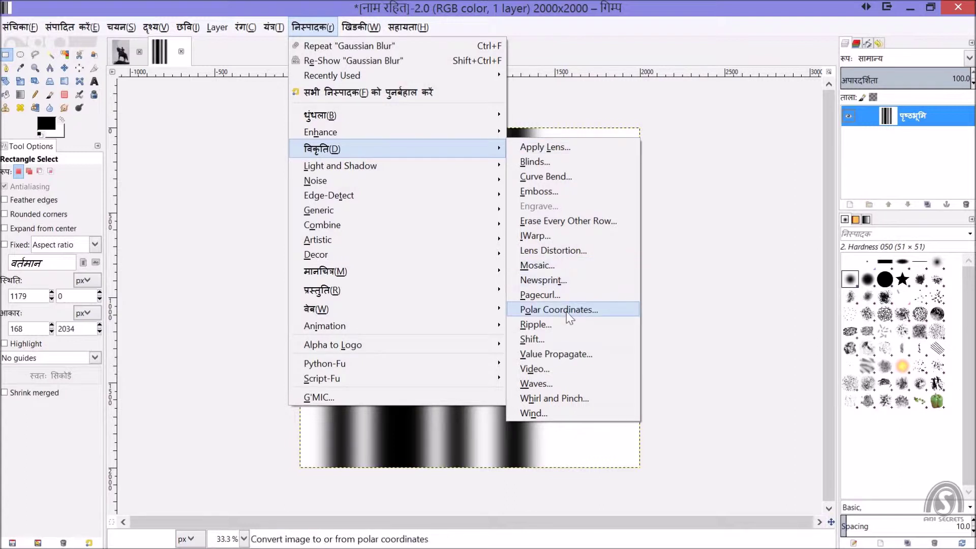
# Apply Polar Coordinates with Circle depth 0% to bend the blurred stripes into rays
pyautogui.click(608, 309)
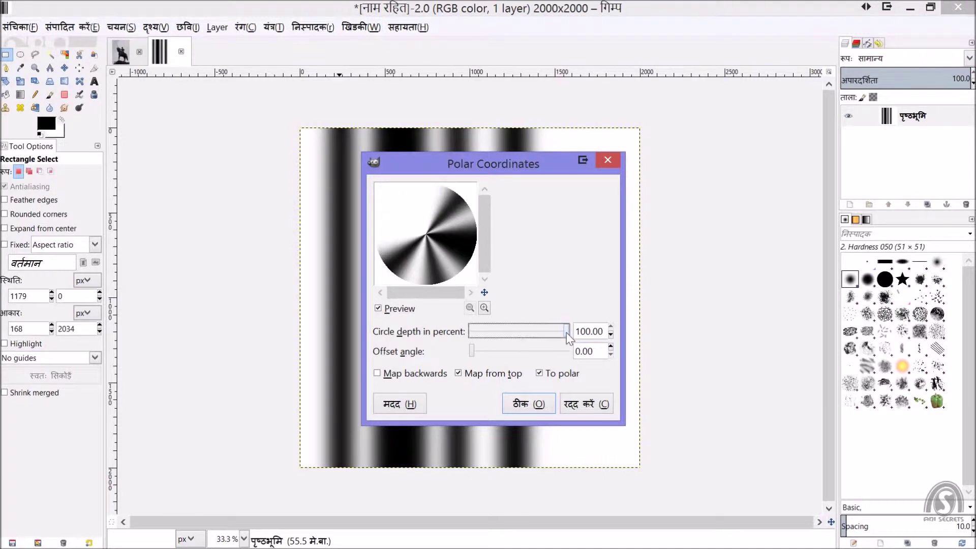
pyautogui.moveTo(566, 332); pyautogui.dragTo(443, 340)
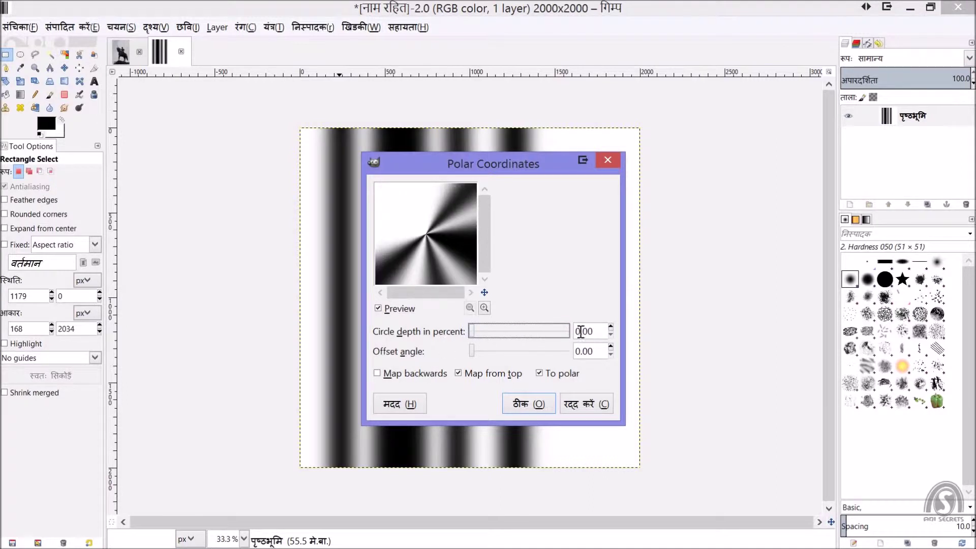
pyautogui.click(529, 404)
pyautogui.click(312, 28)
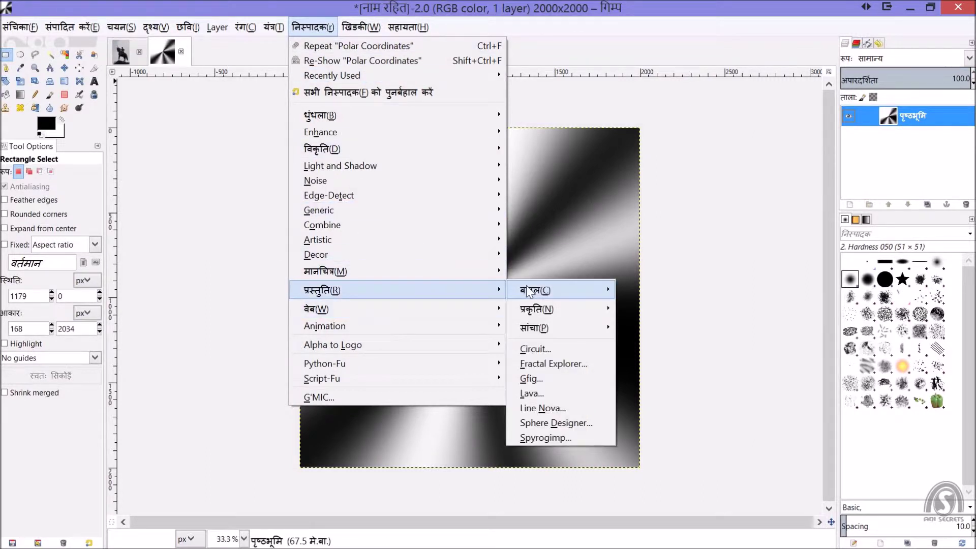
pyautogui.moveTo(535, 290)
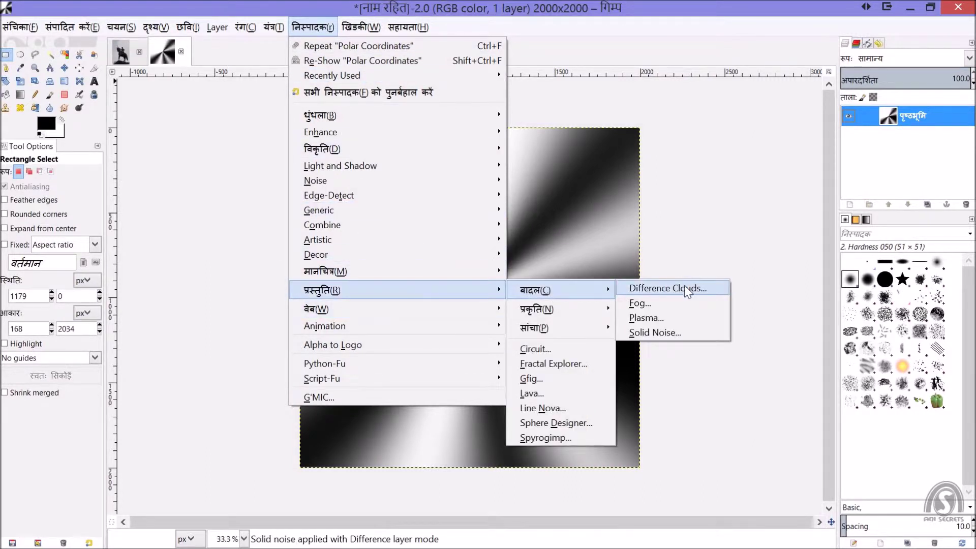
# Render Difference Clouds with detail 8 and X and Y size 8.0
pyautogui.click(686, 290)
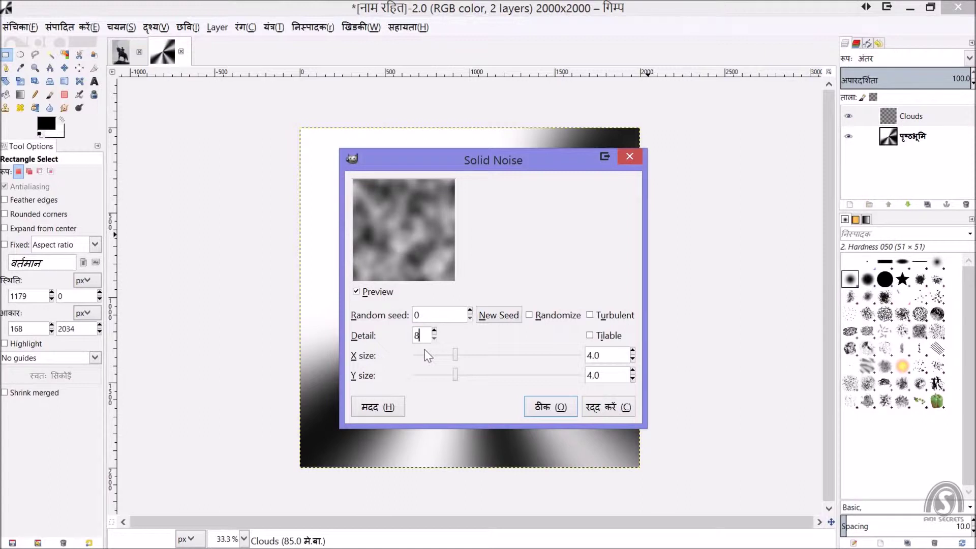
pyautogui.moveTo(603, 356); pyautogui.dragTo(557, 354)
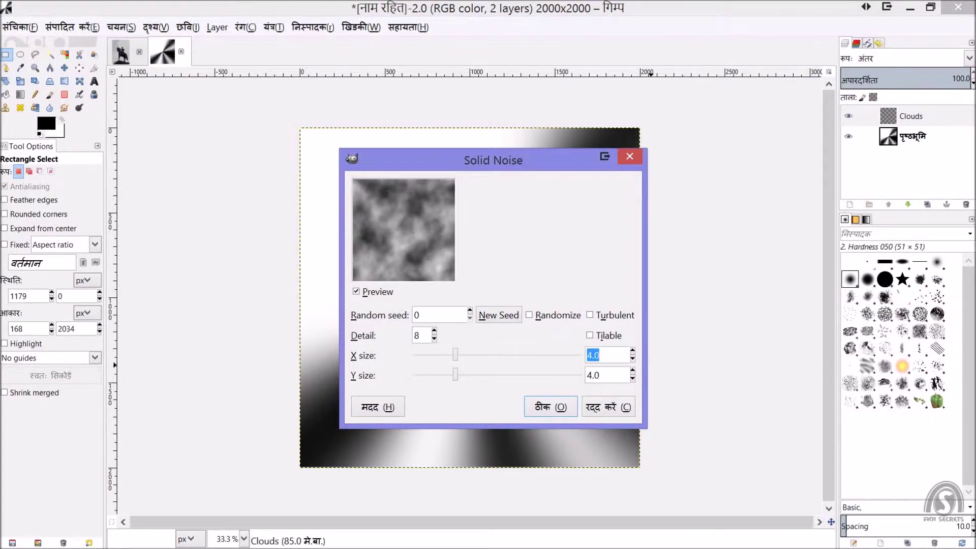
pyautogui.write('8')
pyautogui.click(593, 376)
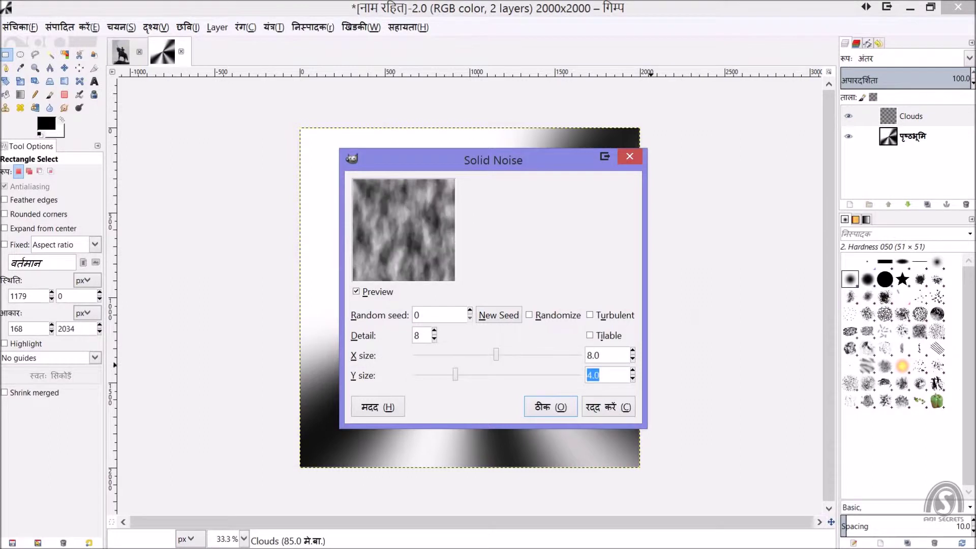
pyautogui.write('8')
pyautogui.click(541, 409)
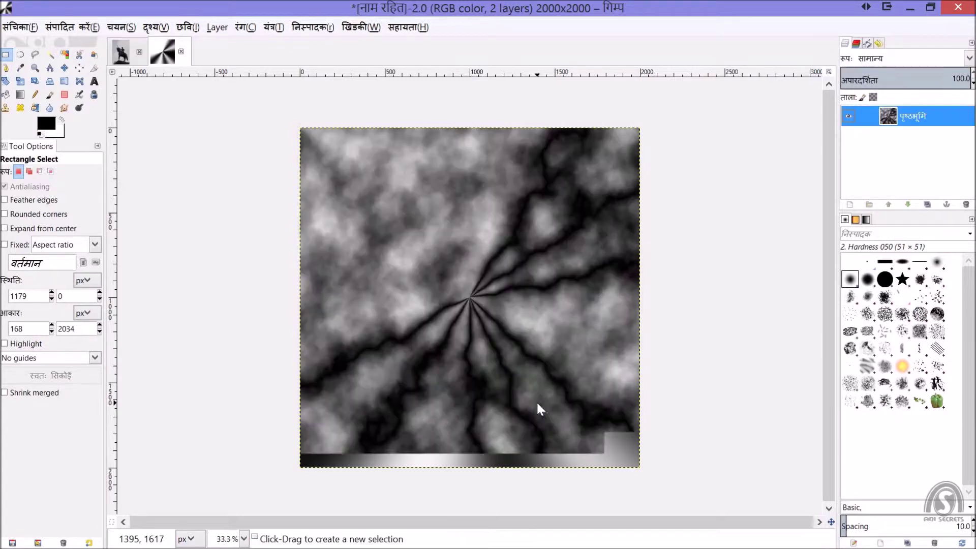
pyautogui.click(248, 30)
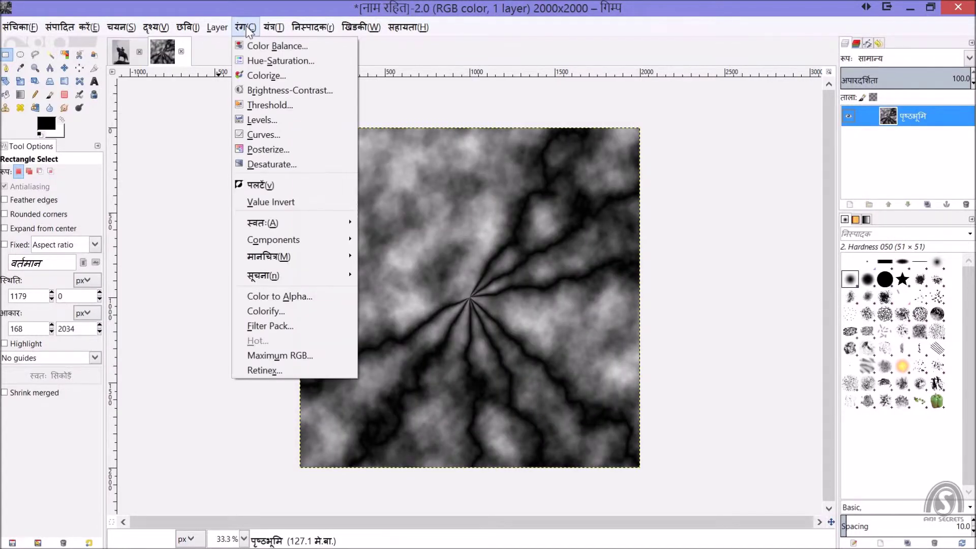
# Invert the image colours so the dark veins turn into white streaks
pyautogui.click(279, 185)
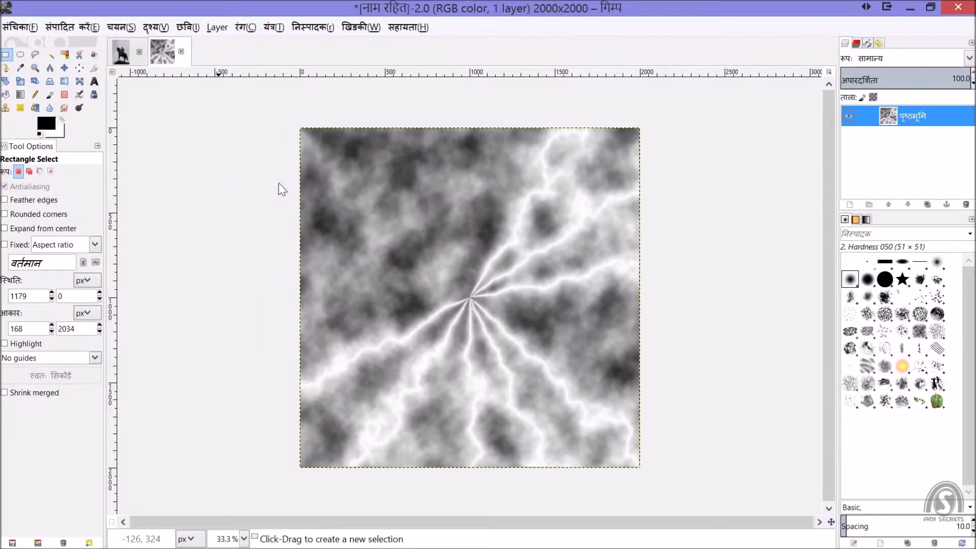
pyautogui.click(242, 28)
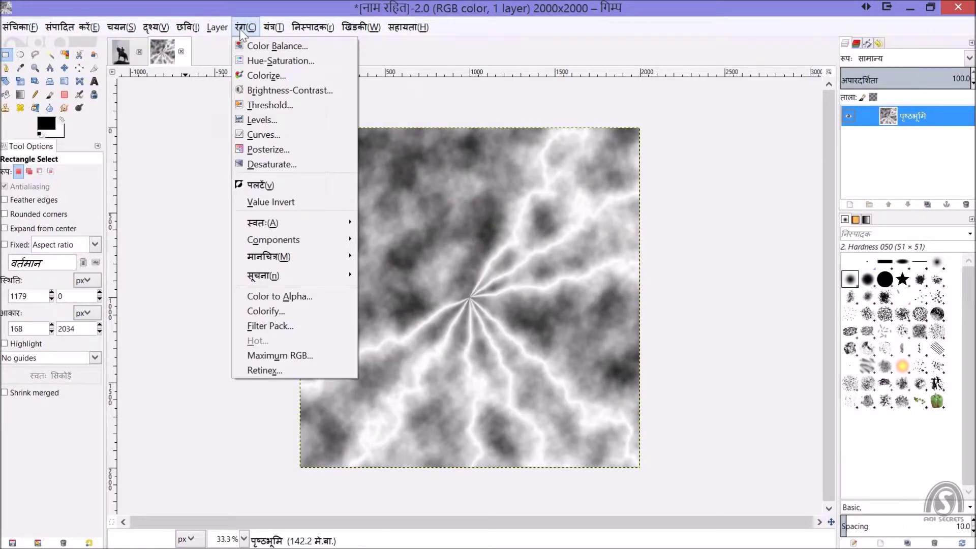
pyautogui.click(262, 120)
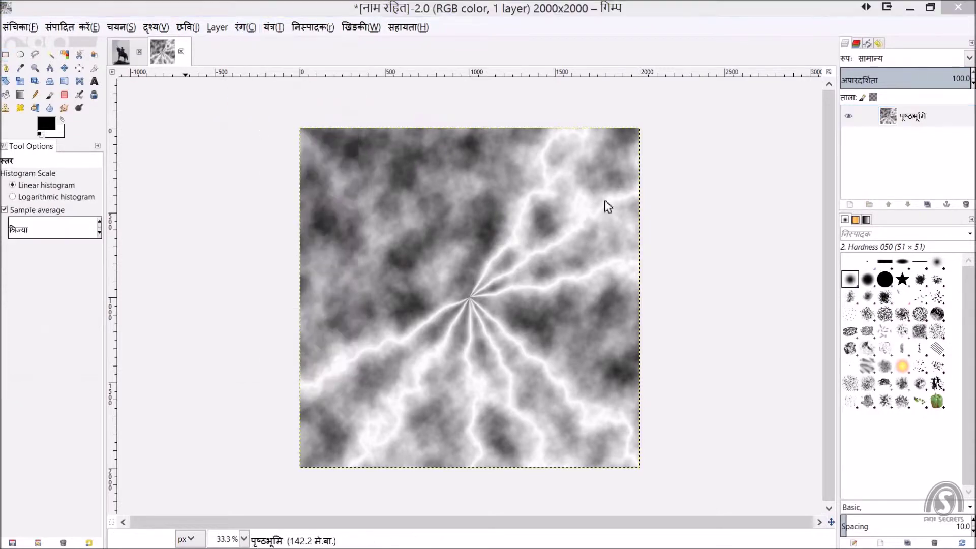
# Set Levels with black input 126 and gamma 0.33
pyautogui.moveTo(439, 78); pyautogui.dragTo(215, 80)
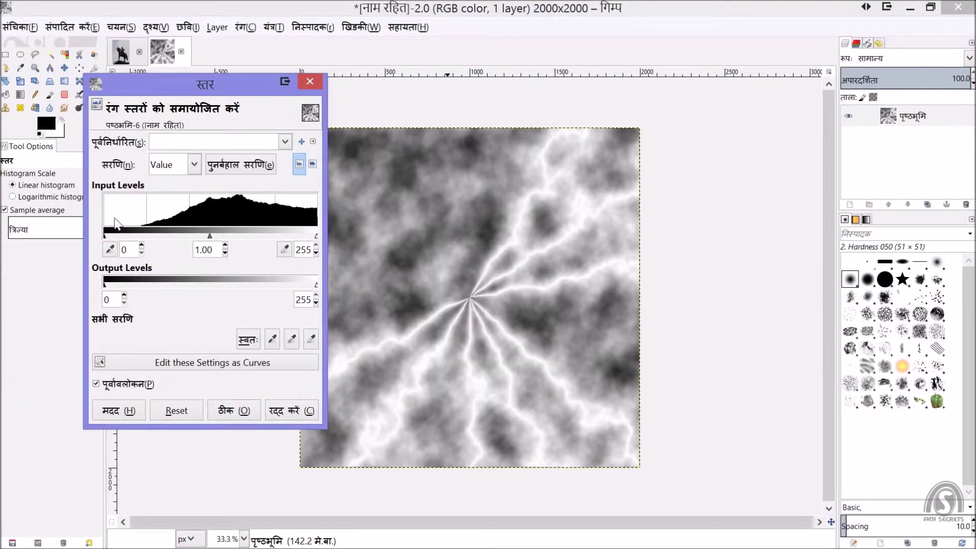
pyautogui.moveTo(104, 236)
pyautogui.mouseDown()
pyautogui.moveTo(196, 236)
pyautogui.moveTo(209, 250)
pyautogui.mouseUp()
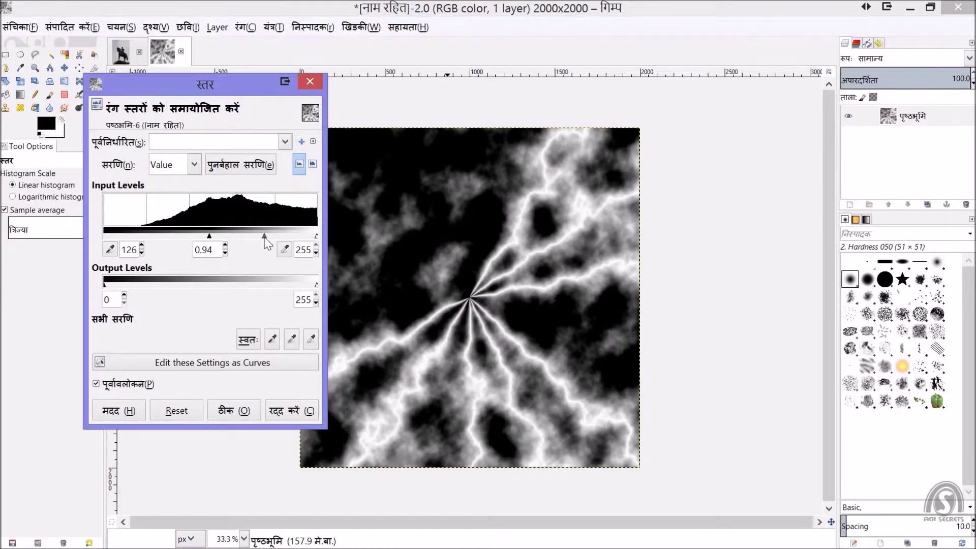
pyautogui.moveTo(265, 237); pyautogui.dragTo(287, 242)
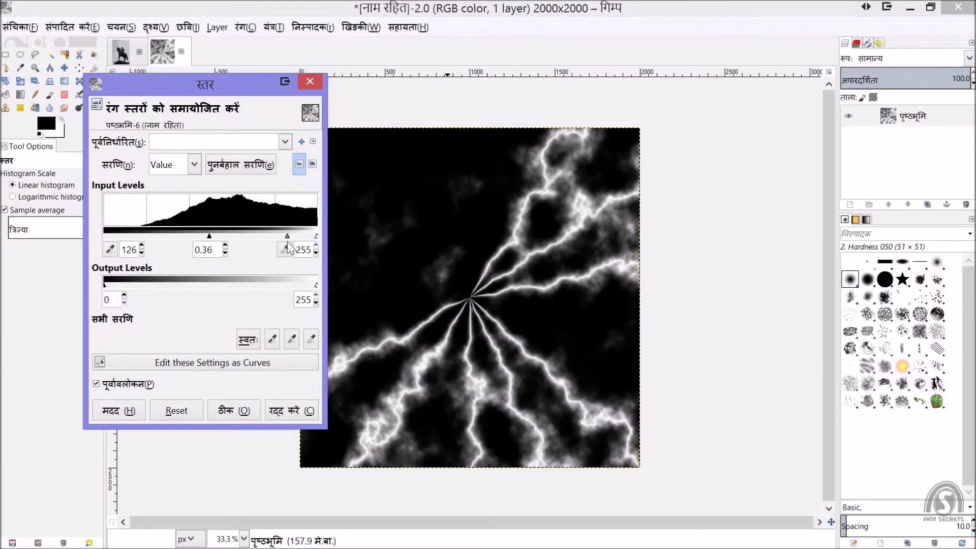
pyautogui.moveTo(288, 242); pyautogui.dragTo(290, 245)
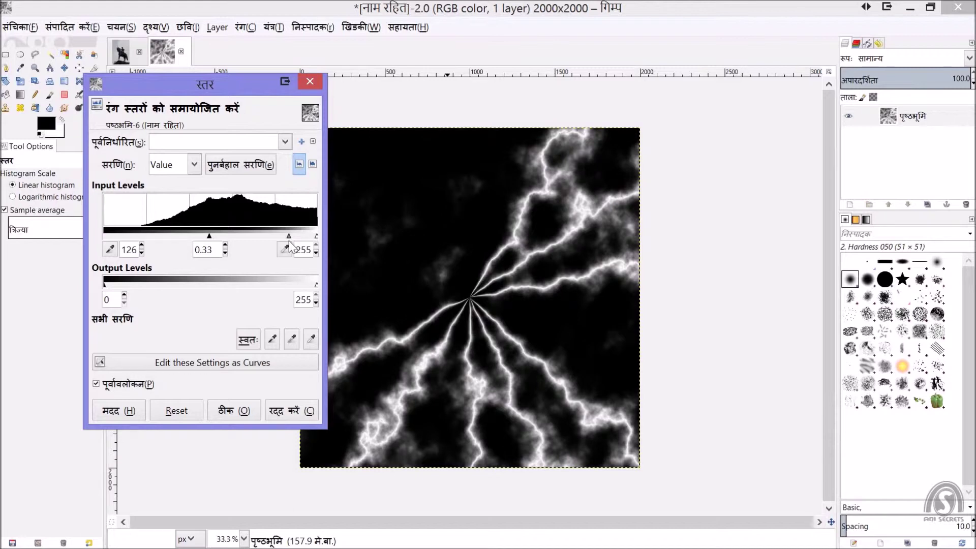
pyautogui.click(231, 410)
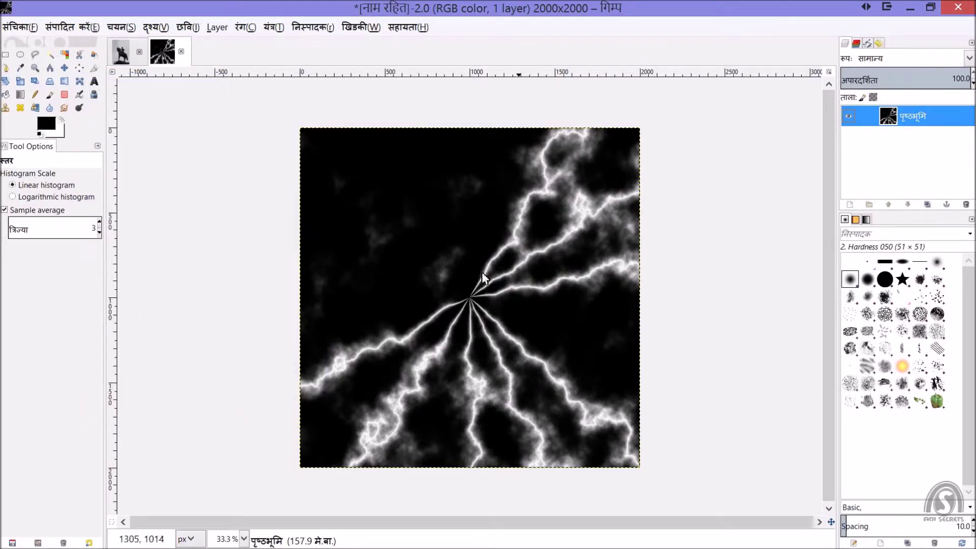
# Colorize the lightning image at hue 180 with saturation 6 and lightness 0
pyautogui.click(122, 54)
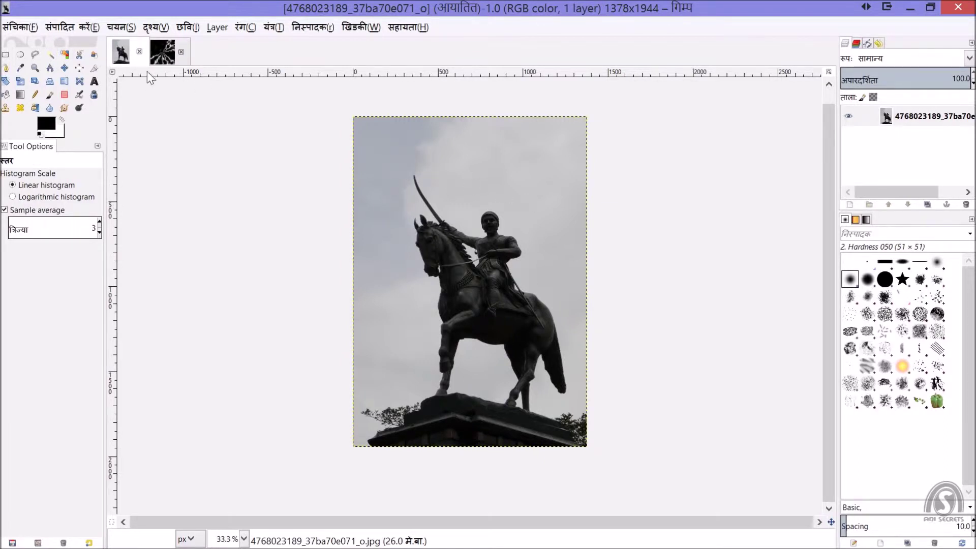
pyautogui.click(162, 57)
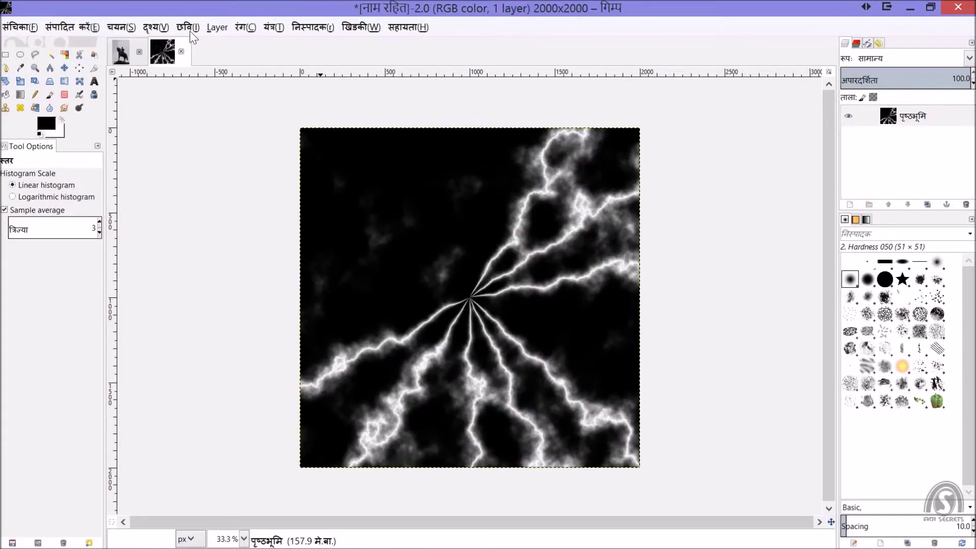
pyautogui.click(237, 27)
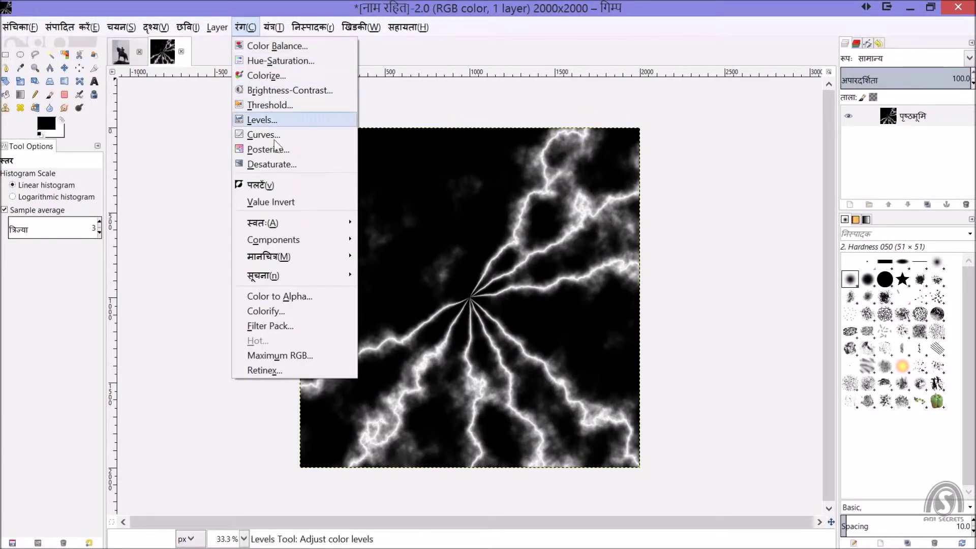
pyautogui.click(282, 76)
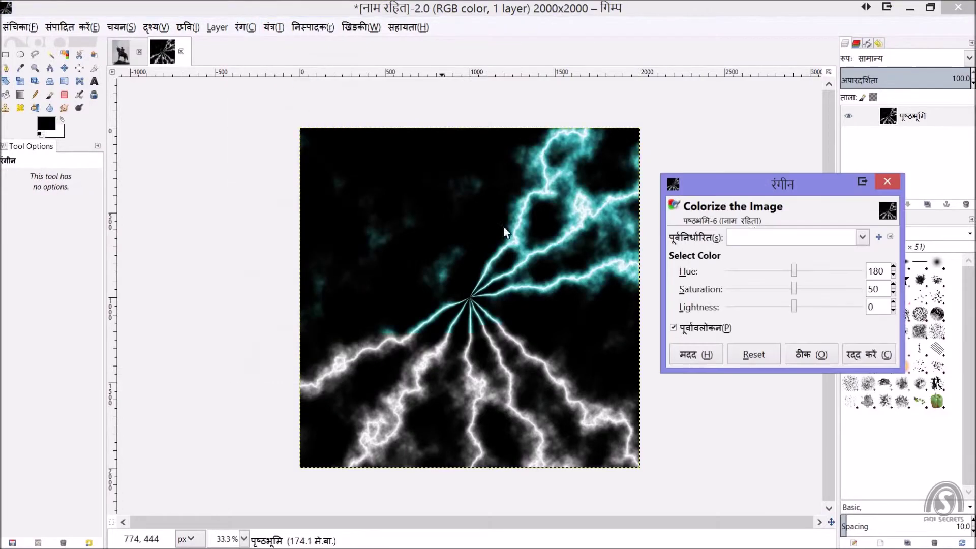
pyautogui.click(796, 289)
pyautogui.moveTo(796, 290); pyautogui.dragTo(732, 293)
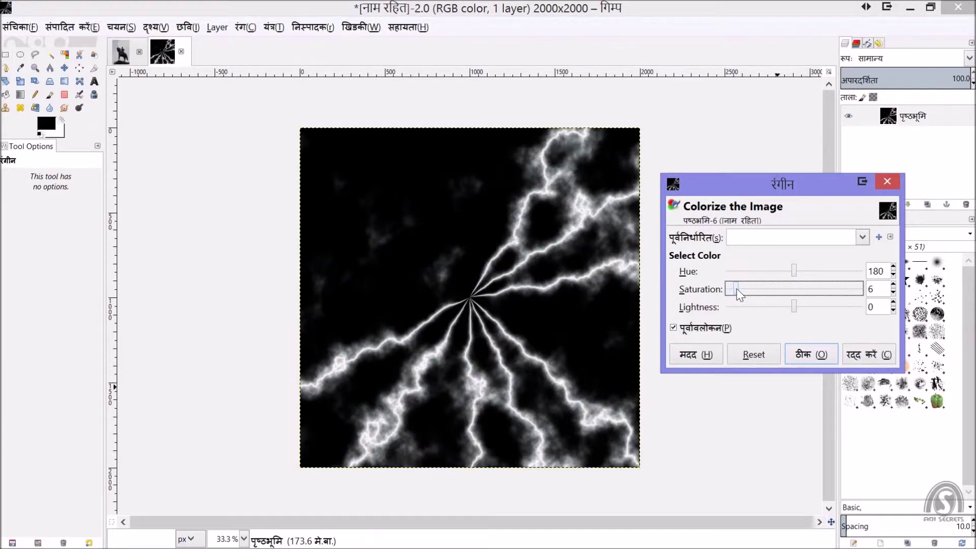
pyautogui.click(810, 356)
pyautogui.click(75, 29)
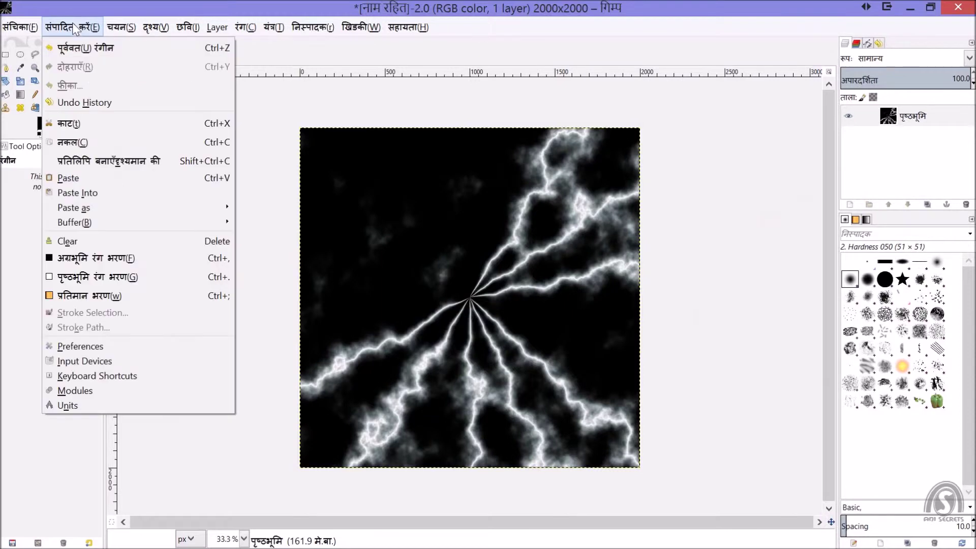
# Copy the lightning image and paste it into the statue photo as a new Clipboard layer
pyautogui.click(92, 147)
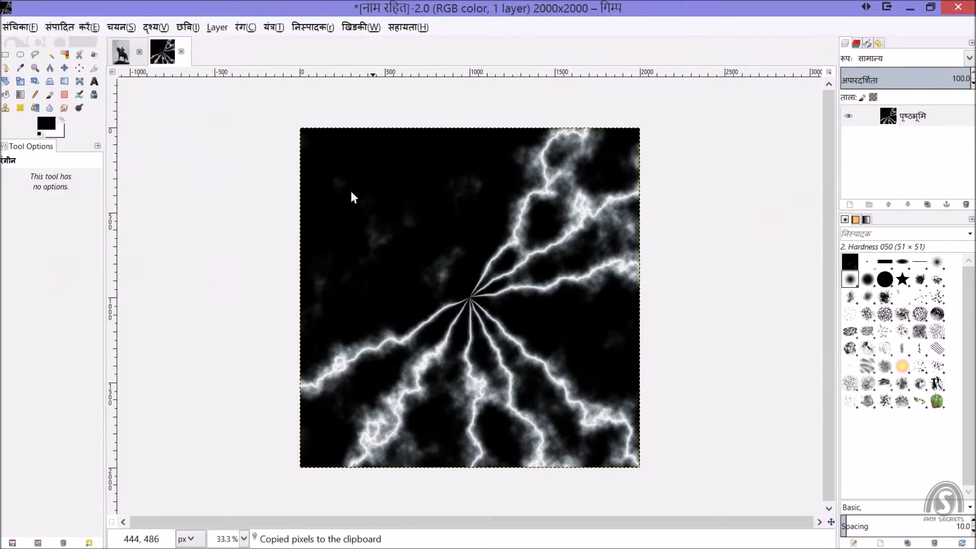
pyautogui.click(122, 55)
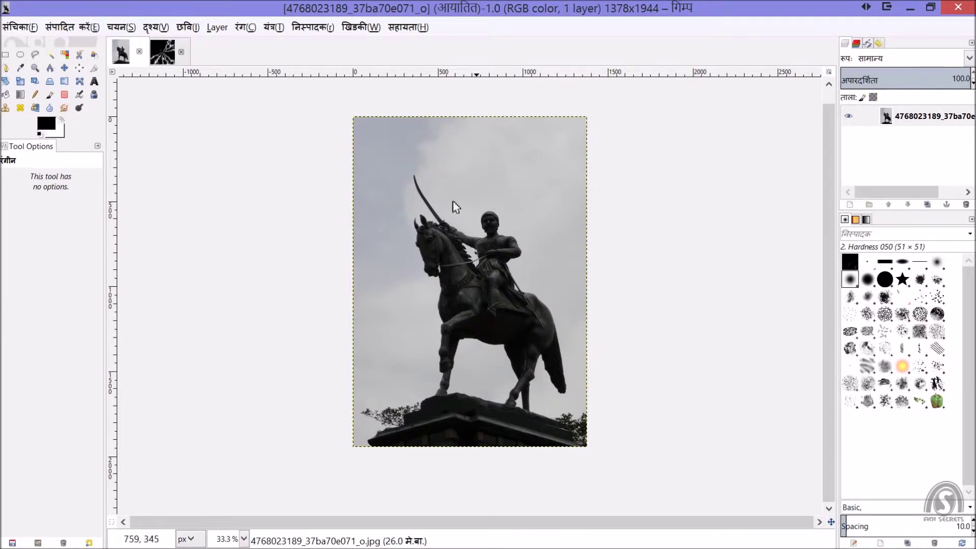
pyautogui.click(75, 27)
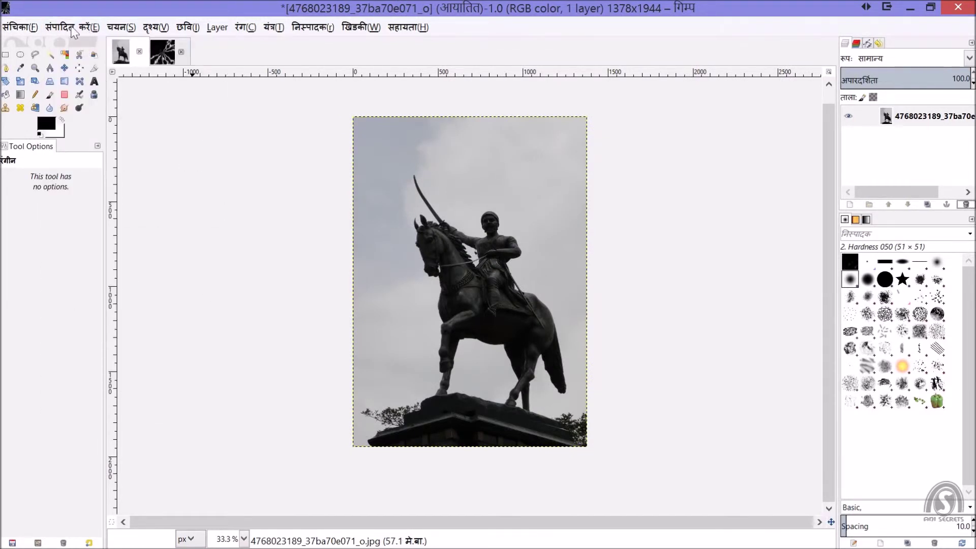
pyautogui.click(73, 27)
pyautogui.moveTo(73, 207)
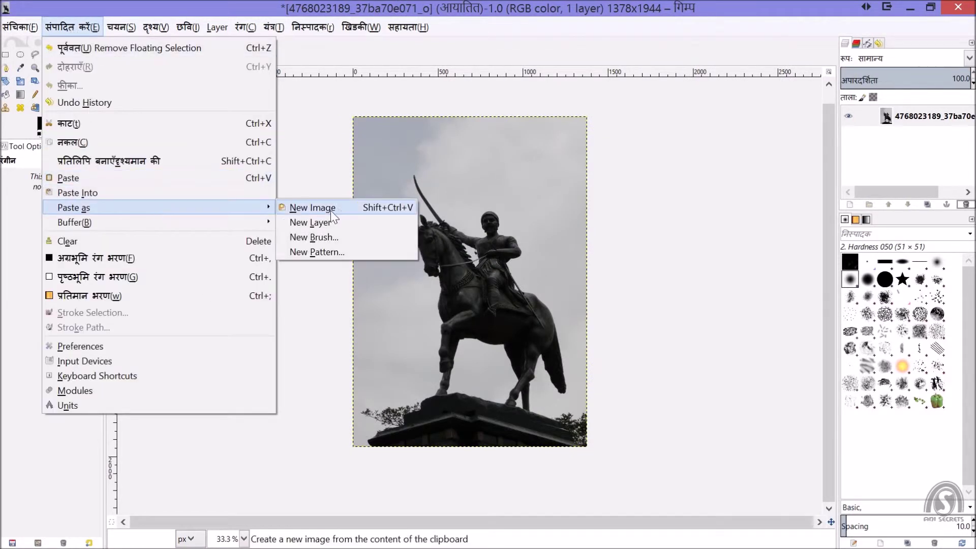
pyautogui.click(319, 224)
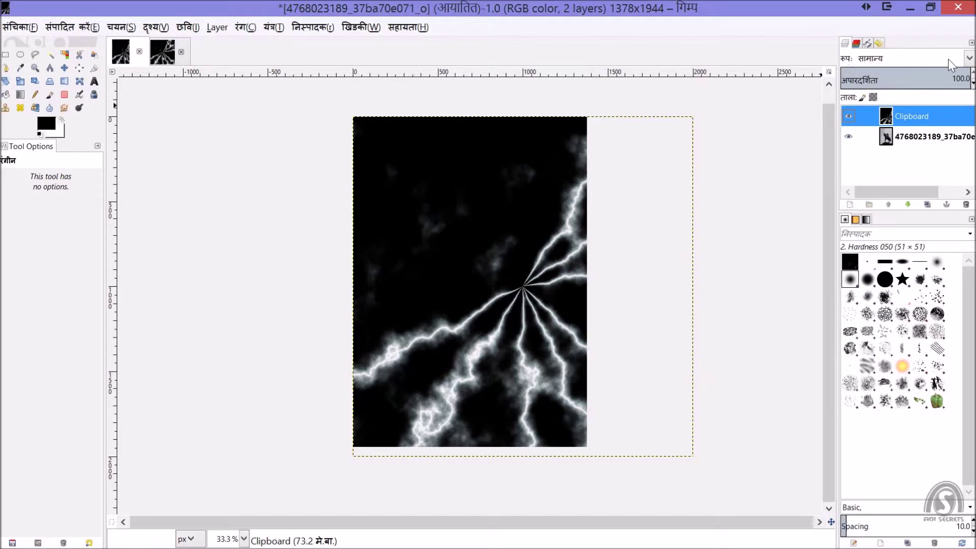
# Blend the Clipboard lightning layer in Screen mode and drag its centre onto the sword tip
pyautogui.click(970, 60)
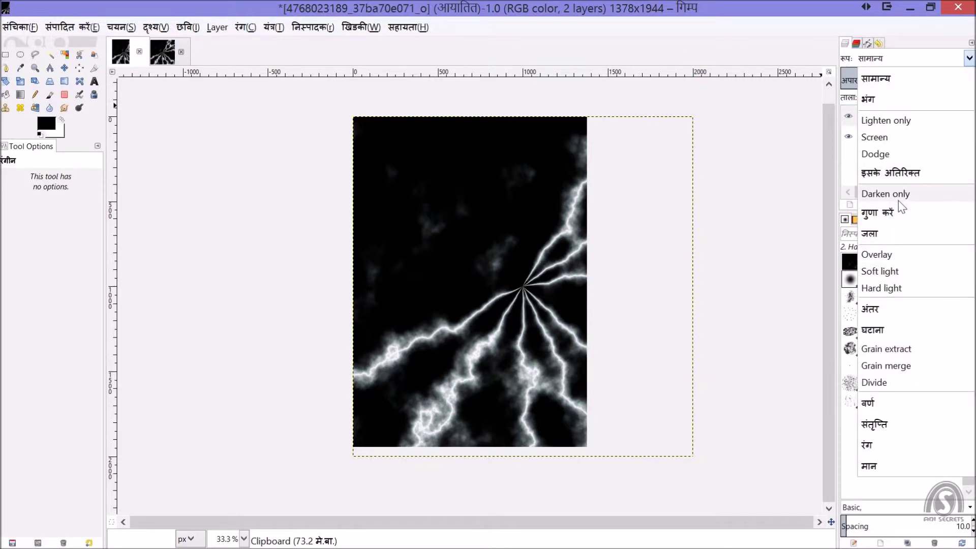
pyautogui.click(891, 138)
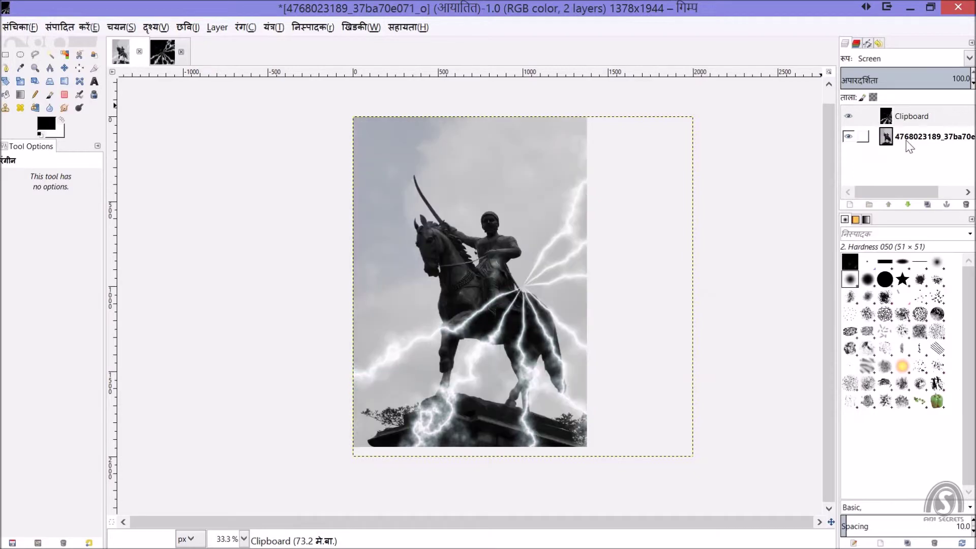
pyautogui.click(64, 68)
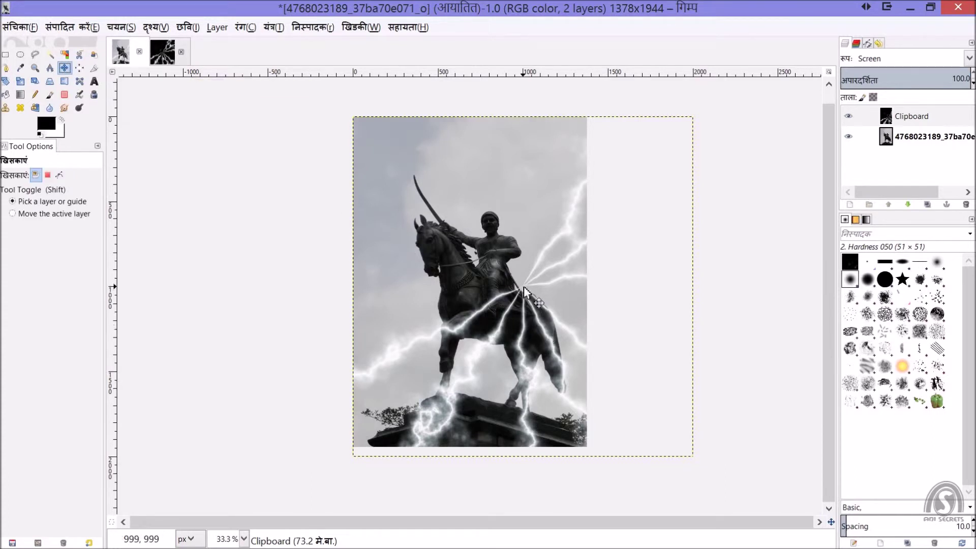
pyautogui.moveTo(524, 286); pyautogui.dragTo(497, 254)
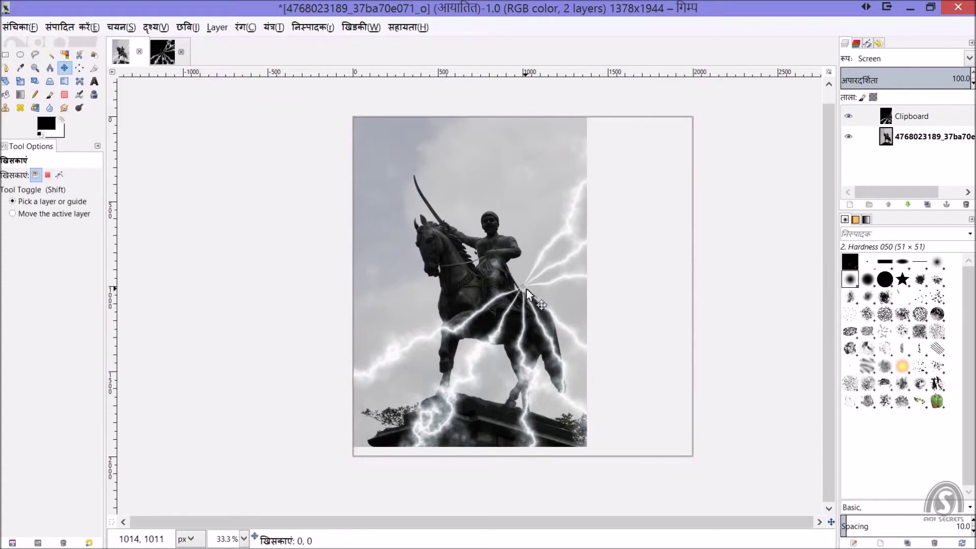
pyautogui.moveTo(498, 254); pyautogui.dragTo(417, 185)
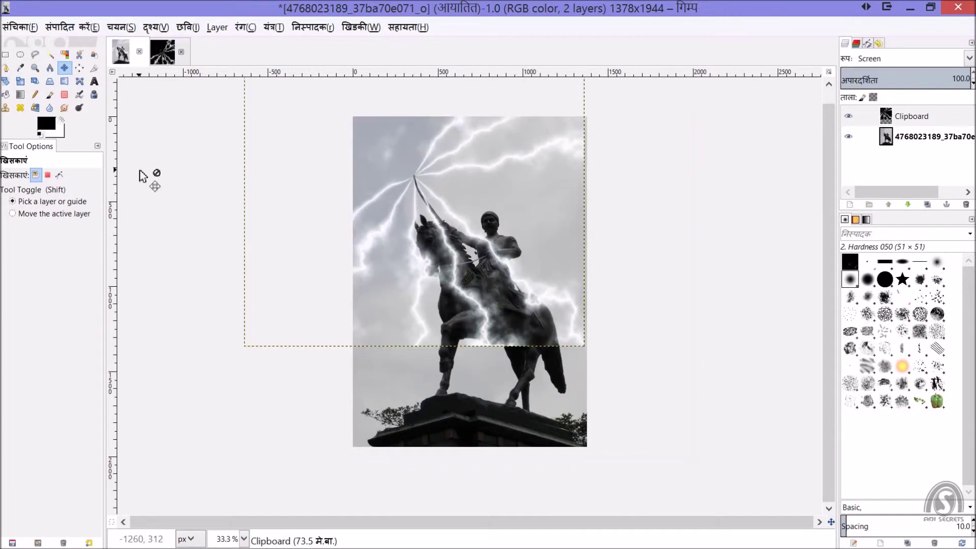
# Rotate the Clipboard layer so the bolts fan upward, then refine it by a further 2.89°
pyautogui.click(6, 82)
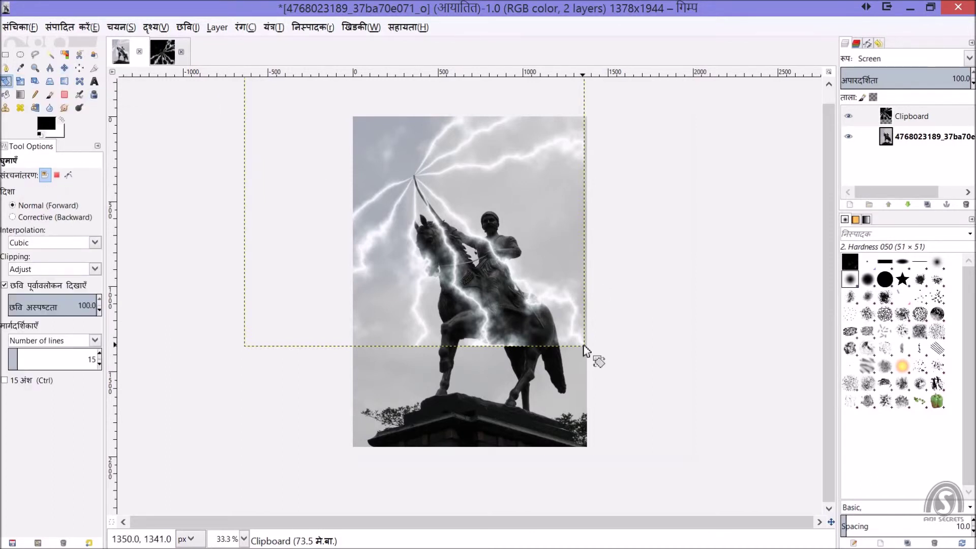
pyautogui.moveTo(629, 207)
pyautogui.mouseDown()
pyautogui.moveTo(272, 281)
pyautogui.moveTo(306, 147)
pyautogui.moveTo(321, 277)
pyautogui.mouseUp()
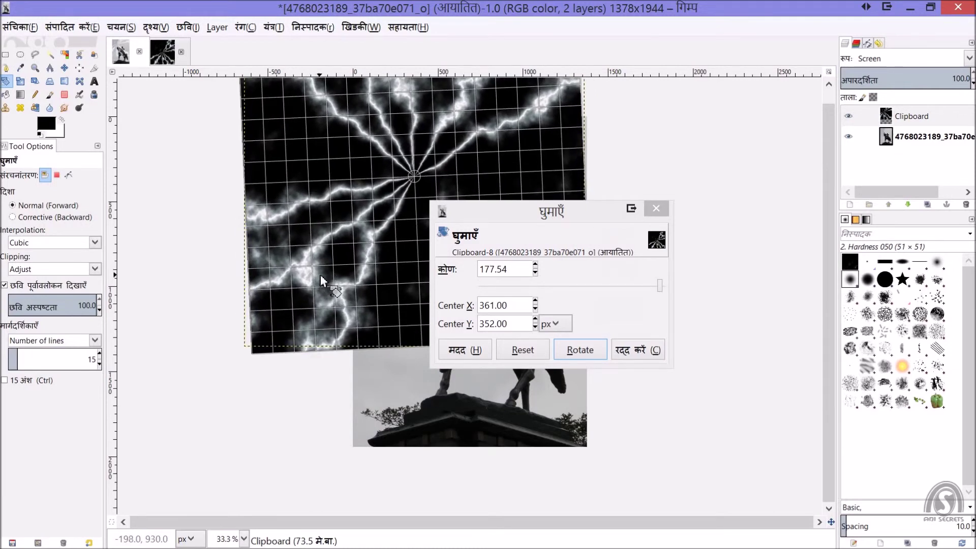
pyautogui.click(594, 351)
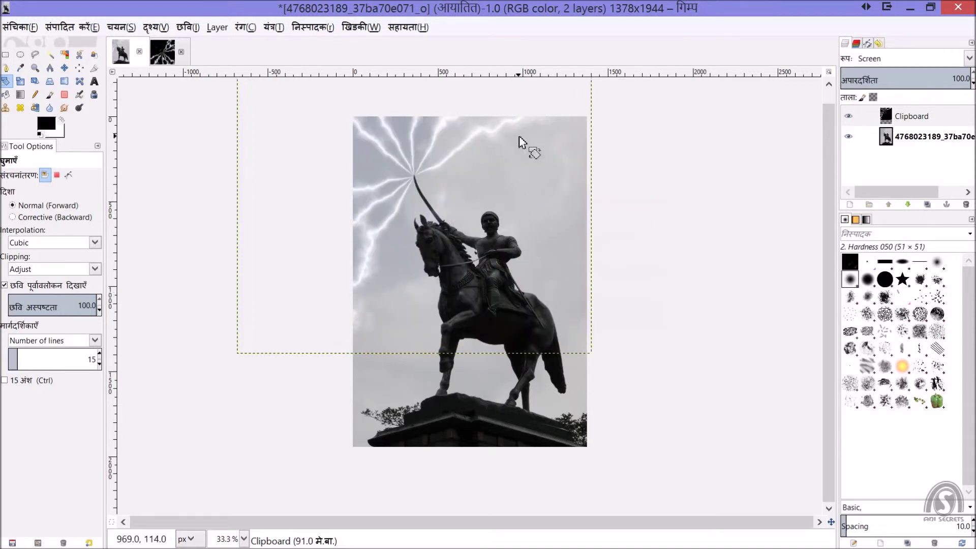
pyautogui.moveTo(507, 133); pyautogui.dragTo(518, 136)
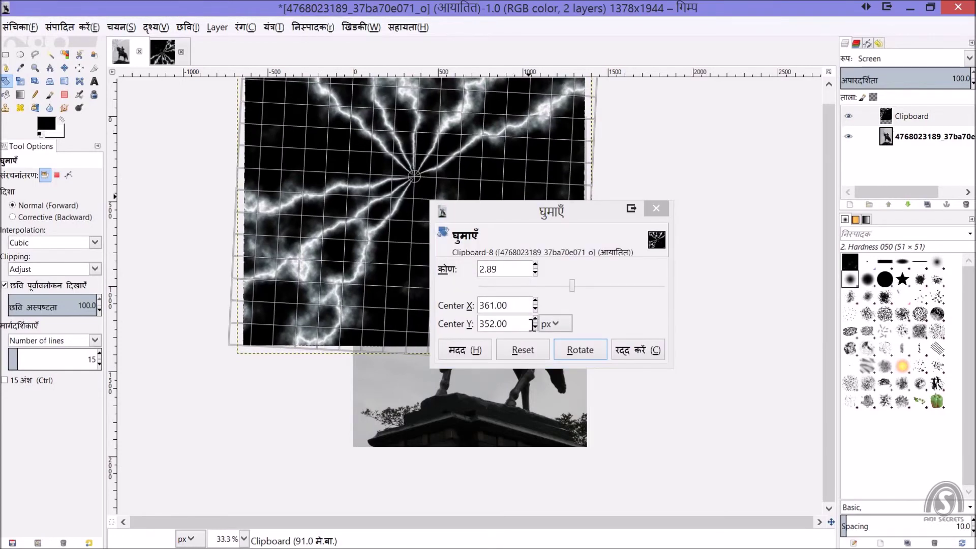
pyautogui.click(580, 350)
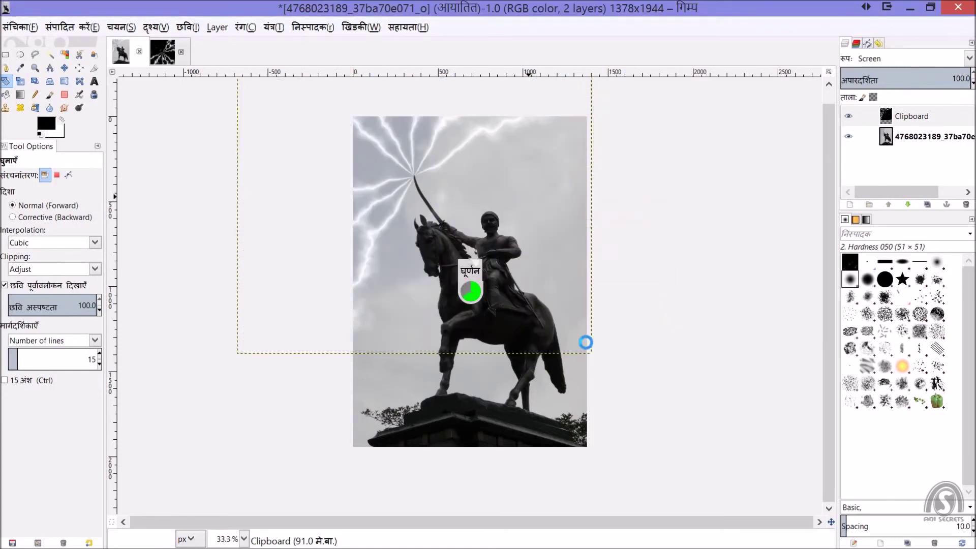
pyautogui.click(65, 95)
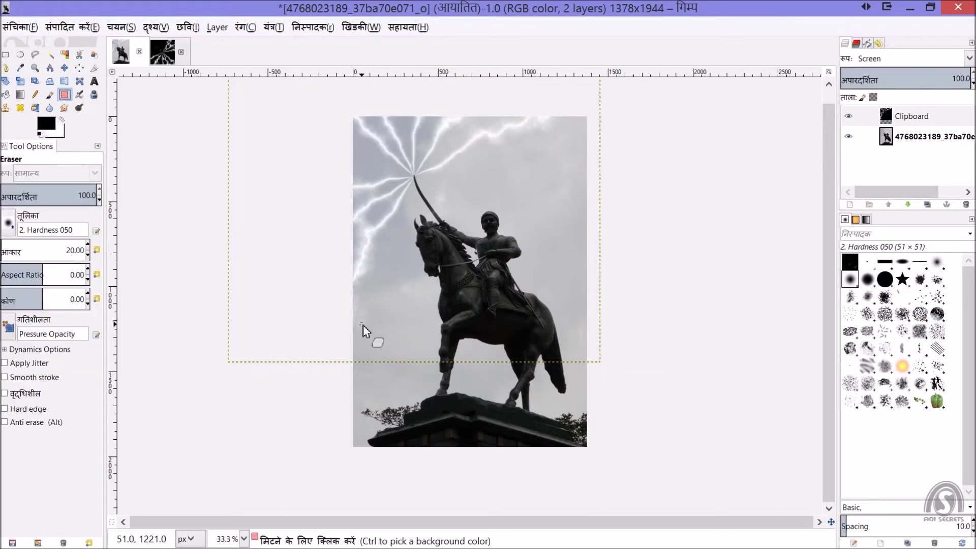
# Enlarge the Eraser brush to size 136
pyautogui.press(']')
pyautogui.press(']')
pyautogui.press(']')
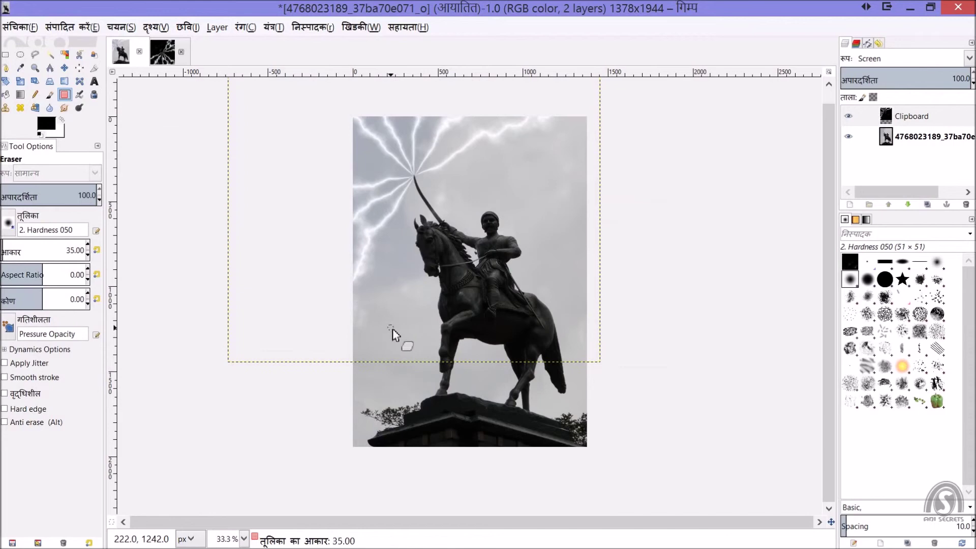
pyautogui.press(']')
pyautogui.press(']')
pyautogui.press(']')
pyautogui.press(']')
pyautogui.press(']')
pyautogui.press(']')
pyautogui.press(']')
pyautogui.press(']')
pyautogui.press(']')
pyautogui.press(']')
pyautogui.press(']')
pyautogui.press(']')
pyautogui.press(']')
pyautogui.press(']')
pyautogui.press(']')
pyautogui.press(']')
pyautogui.press(']')
pyautogui.press(']')
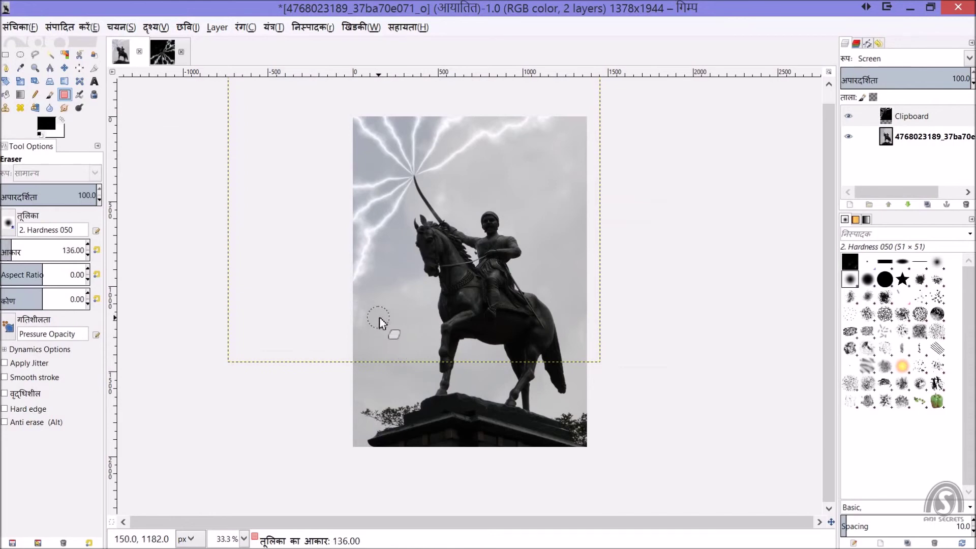